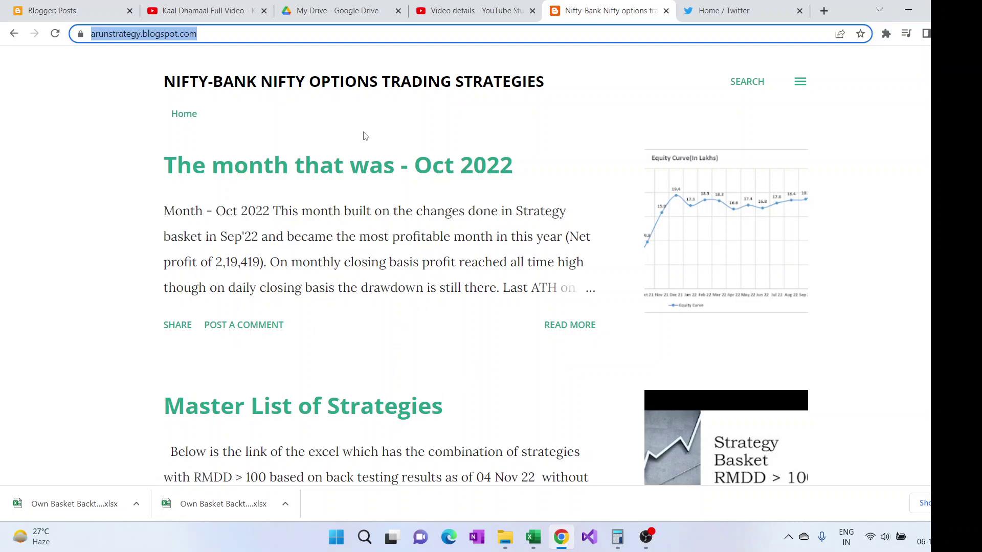
Open the Master List of Strategies post and scroll to its back-testing basket link.
scroll(392, 261, "down", 2)
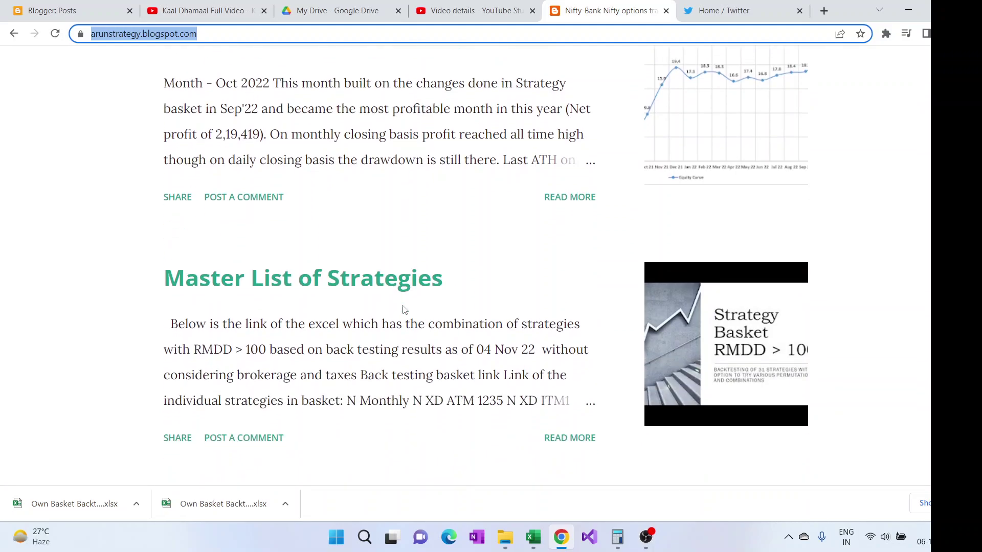
left_click(358, 285)
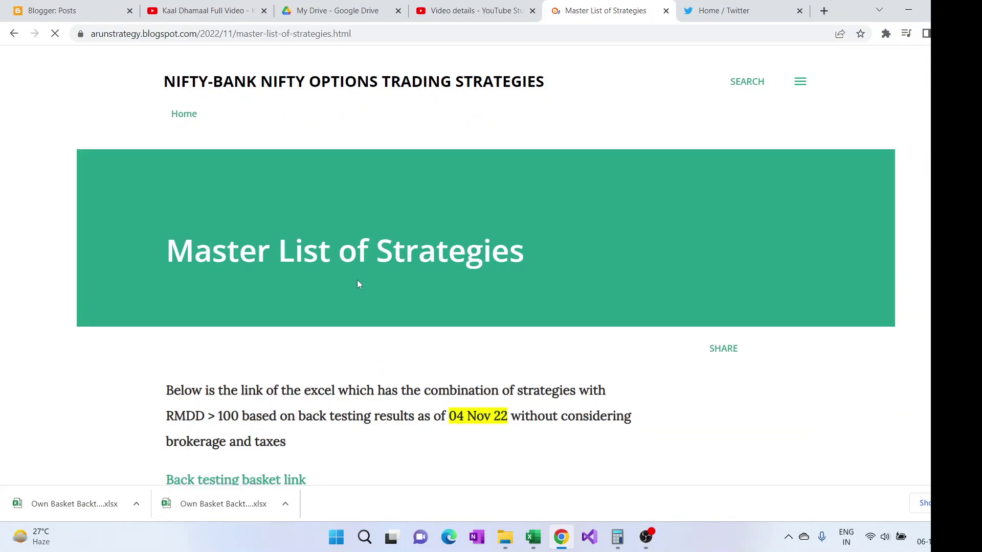
scroll(358, 284, "down", 2)
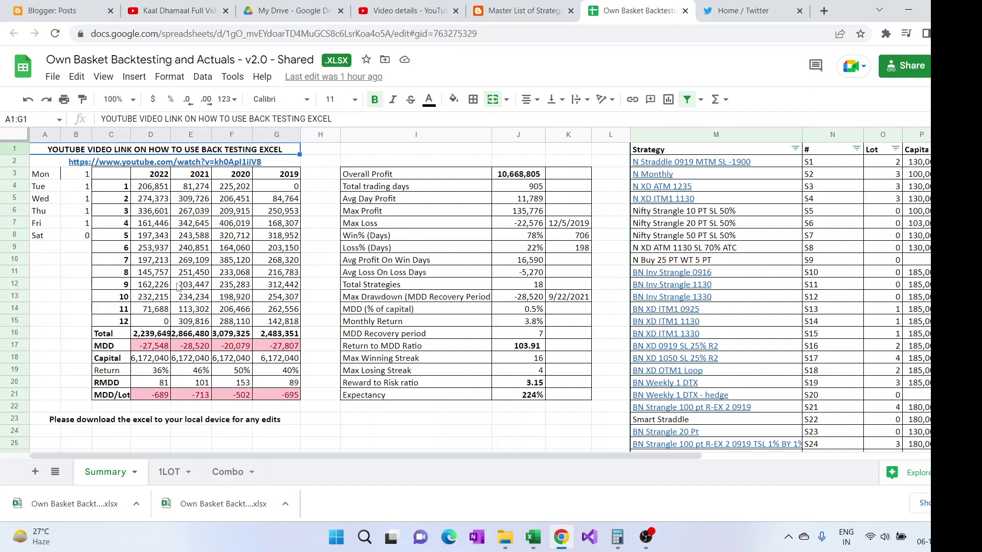
Download the basket spreadsheet as Microsoft Excel (.xlsx) and open the downloaded copy.
left_click(53, 77)
mouse_move(168, 258)
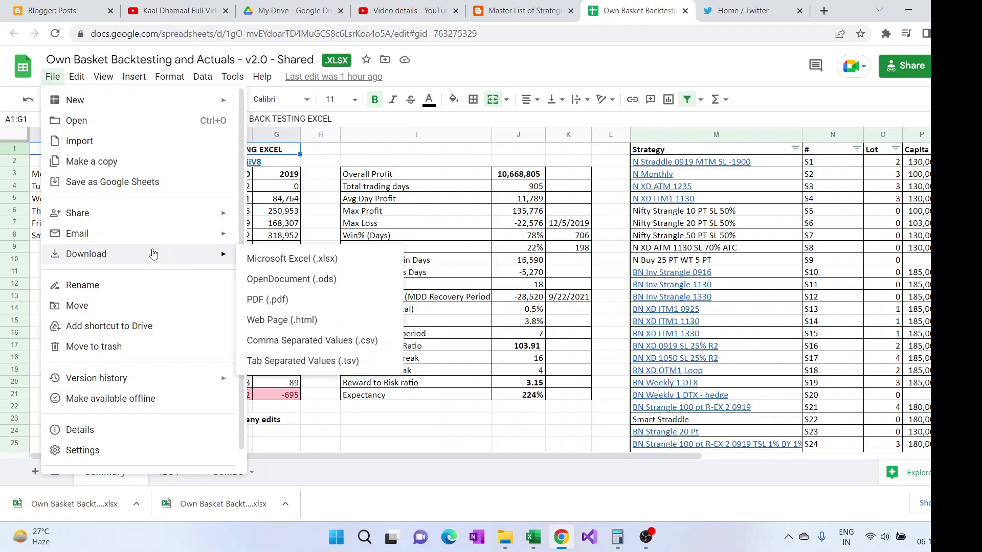
left_click(310, 259)
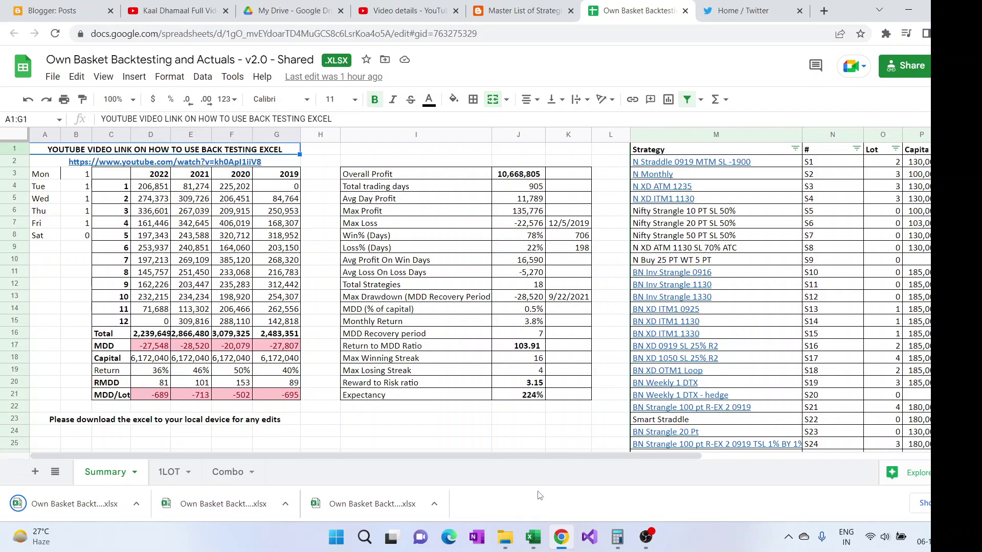
left_click(136, 504)
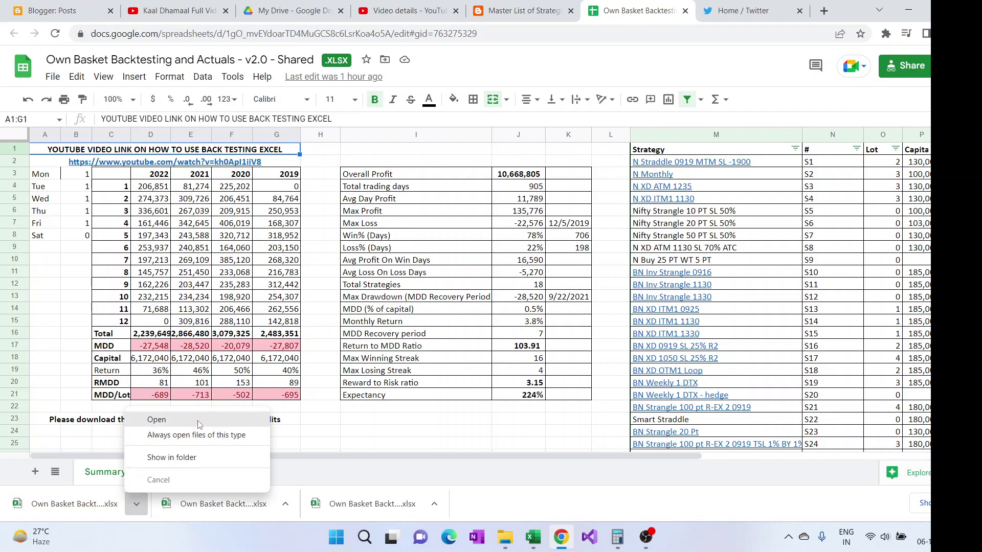
left_click(159, 420)
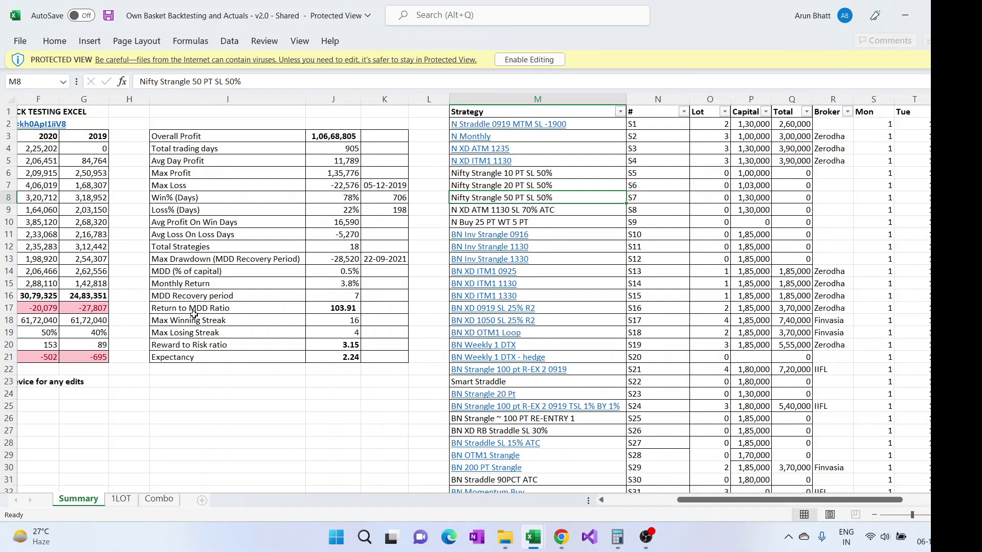
Enable editing on the downloaded workbook, scroll back to column A, and select Lot cell O2.
left_click(529, 59)
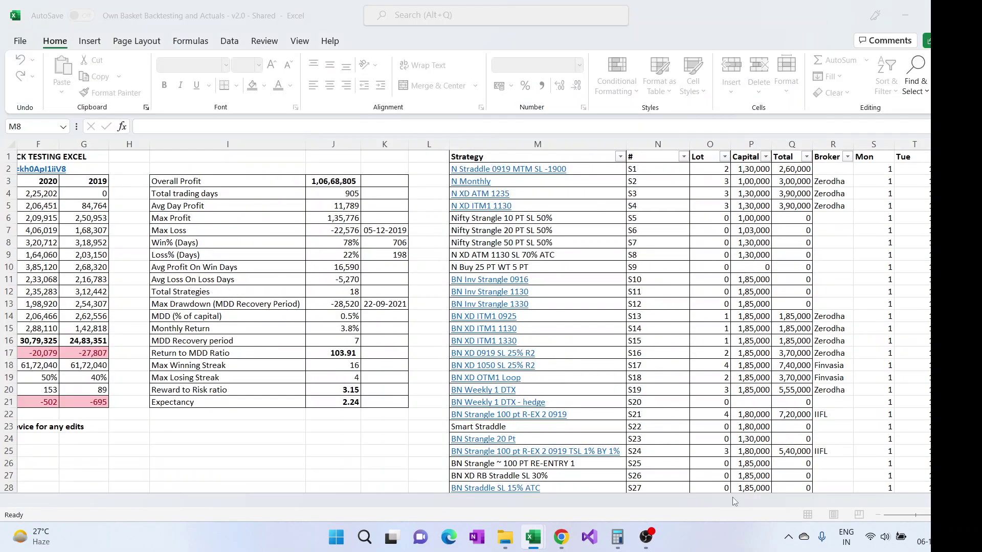
left_click_drag(715, 500, 645, 502)
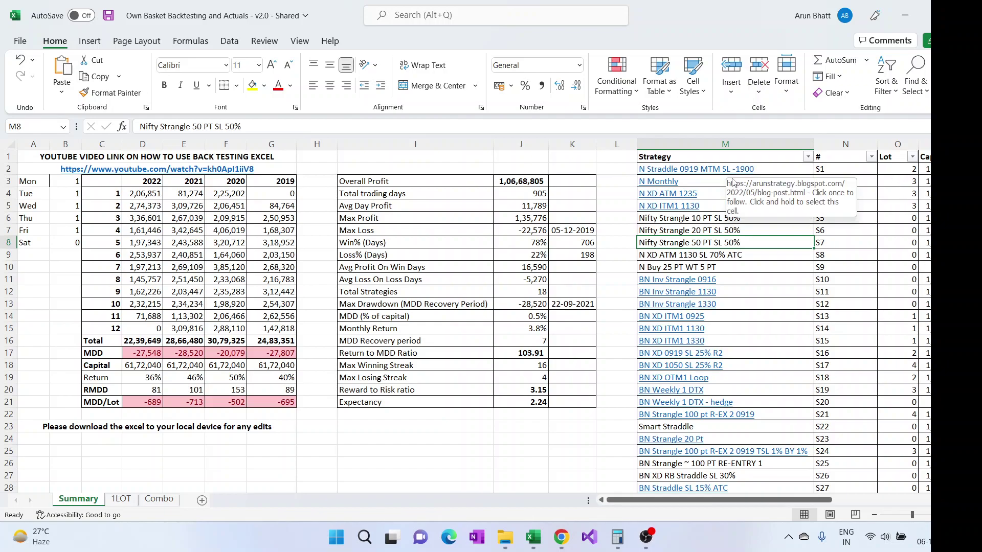
left_click(906, 168)
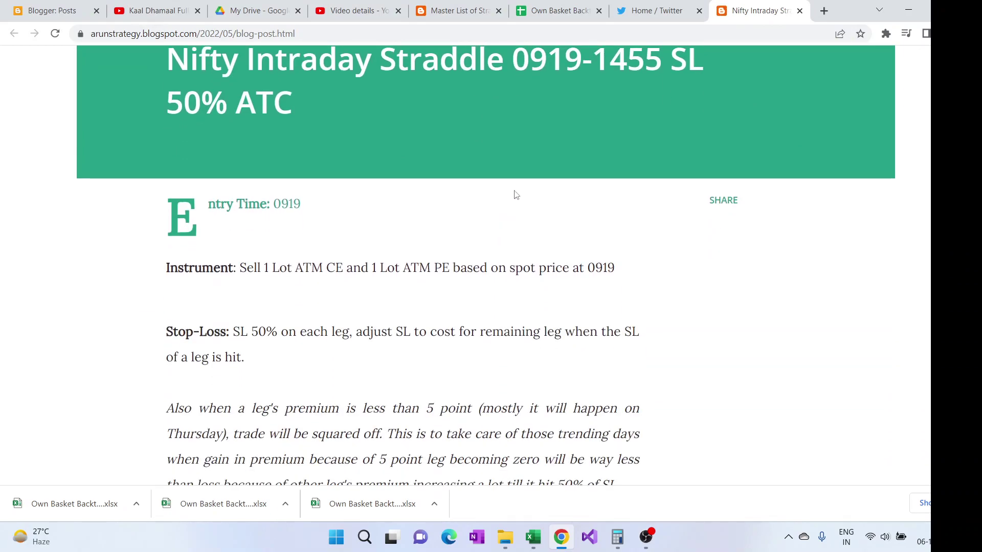
Scroll through the straddle post's results, stats, weekday and actual-trades tables (2022 total 25781).
scroll(565, 348, "down", 20)
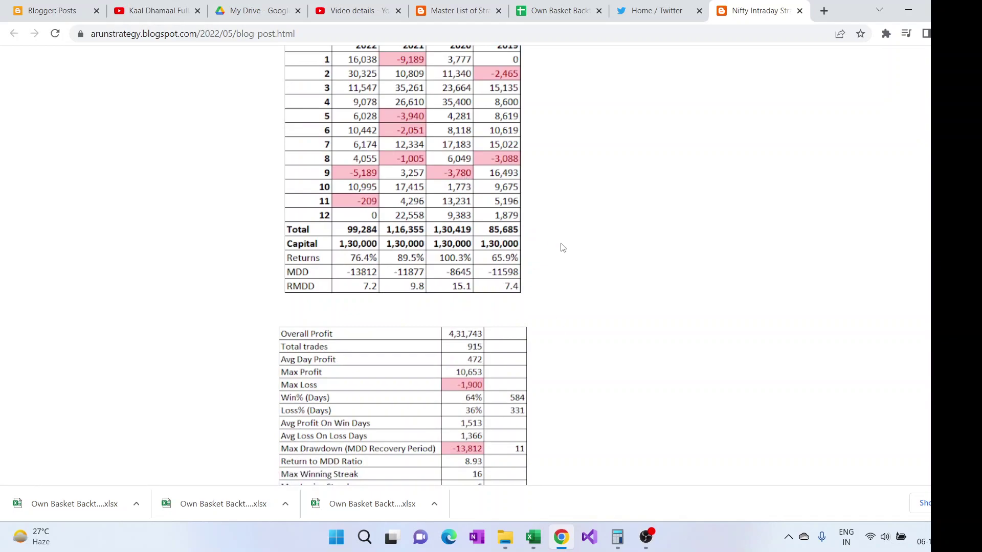
scroll(563, 248, "down", 1)
scroll(564, 248, "up", 7)
scroll(563, 248, "down", 8)
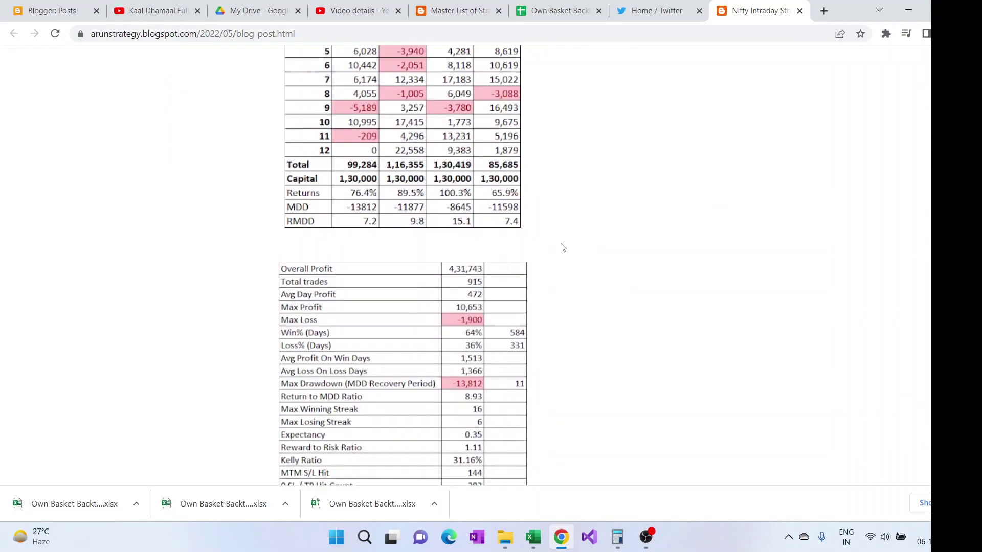
scroll(563, 248, "down", 8)
scroll(302, 286, "down", 6)
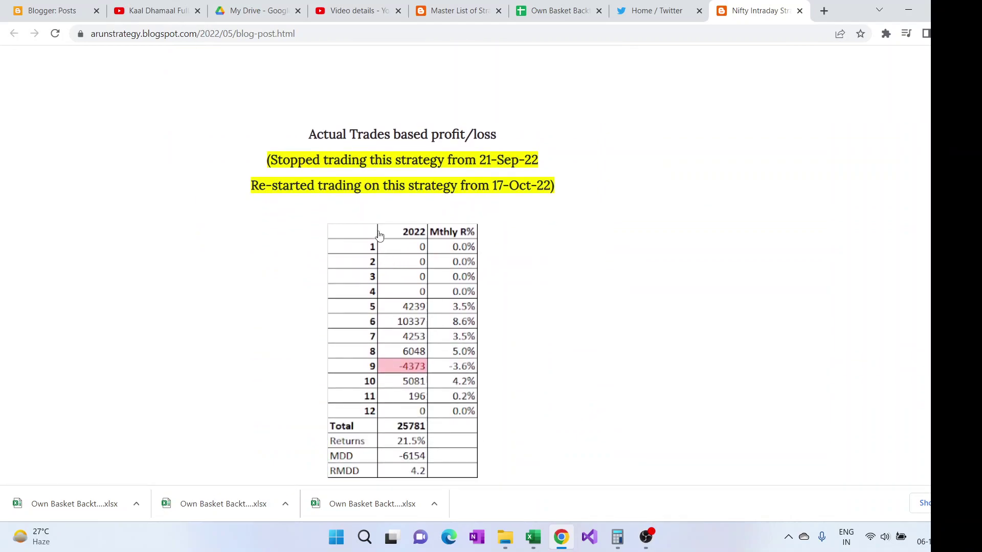
scroll(380, 234, "up", 10)
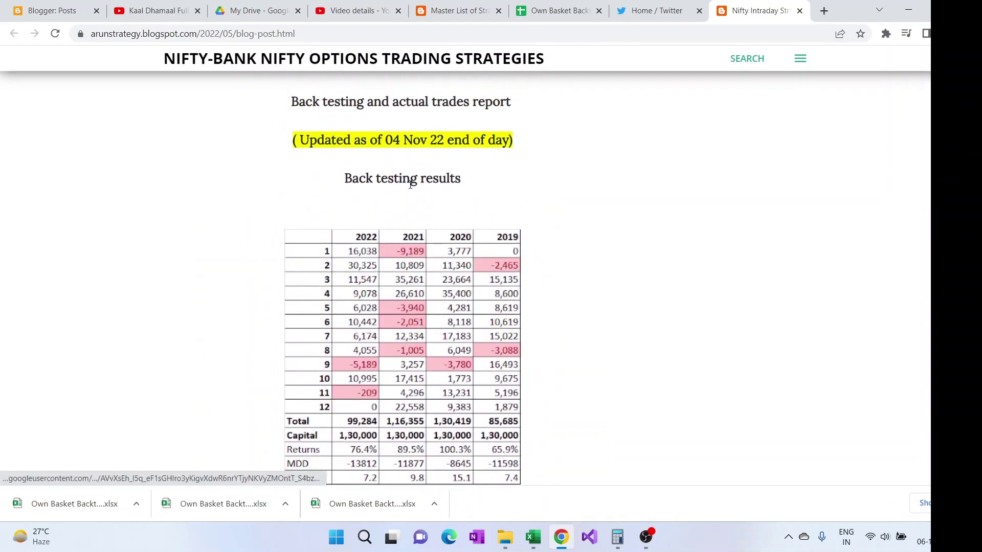
scroll(410, 185, "down", 4)
scroll(489, 211, "up", 3)
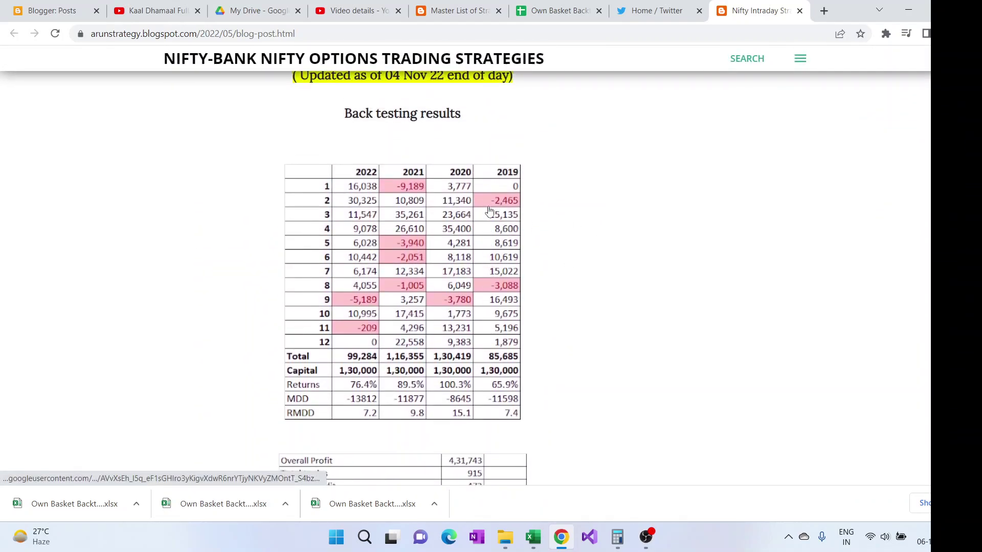
scroll(490, 211, "down", 10)
scroll(489, 211, "up", 4)
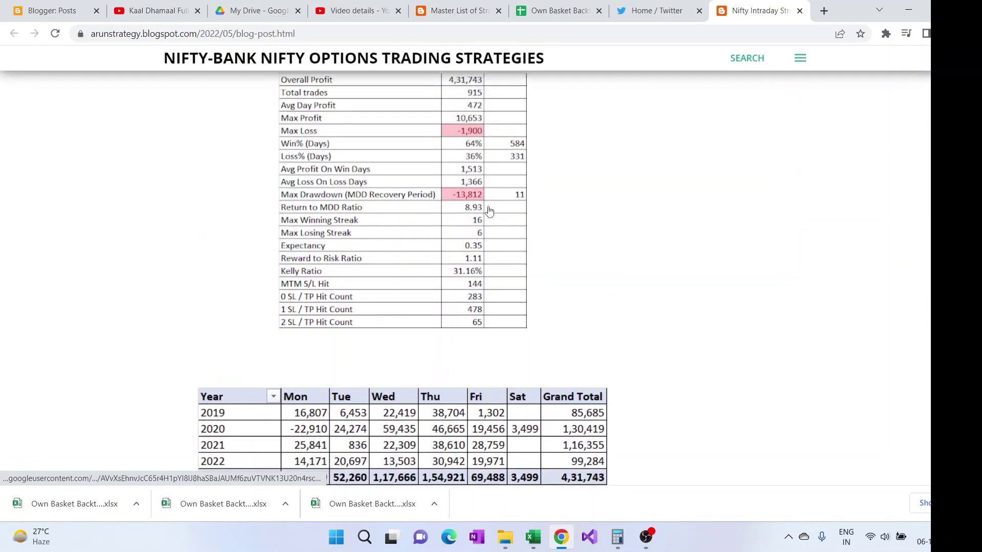
scroll(490, 211, "up", 5)
scroll(489, 211, "down", 4)
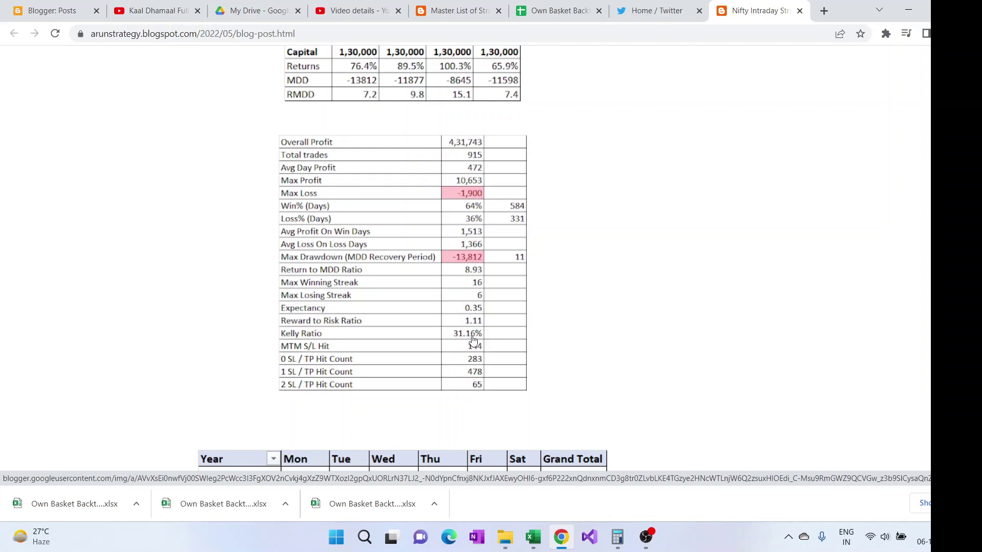
scroll(473, 340, "down", 5)
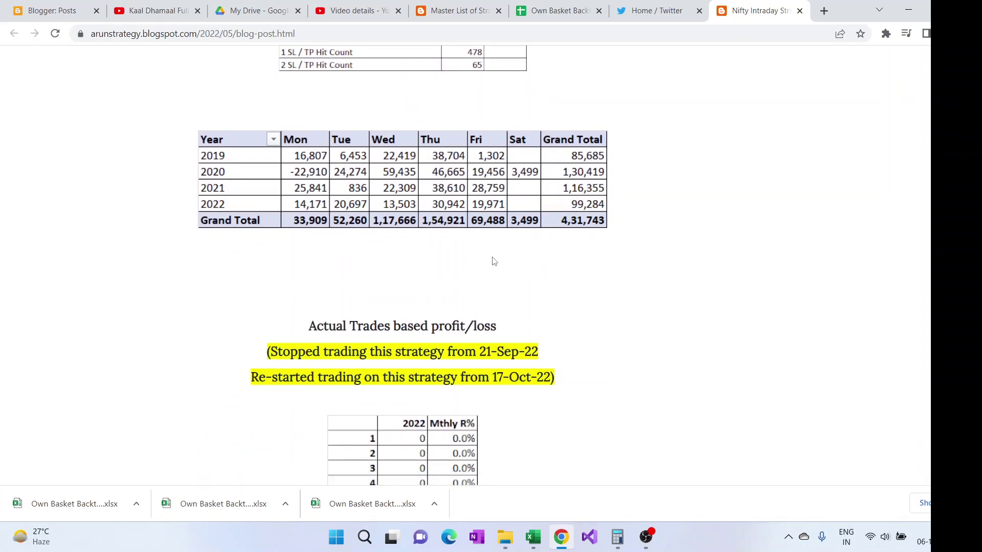
scroll(499, 259, "up", 6)
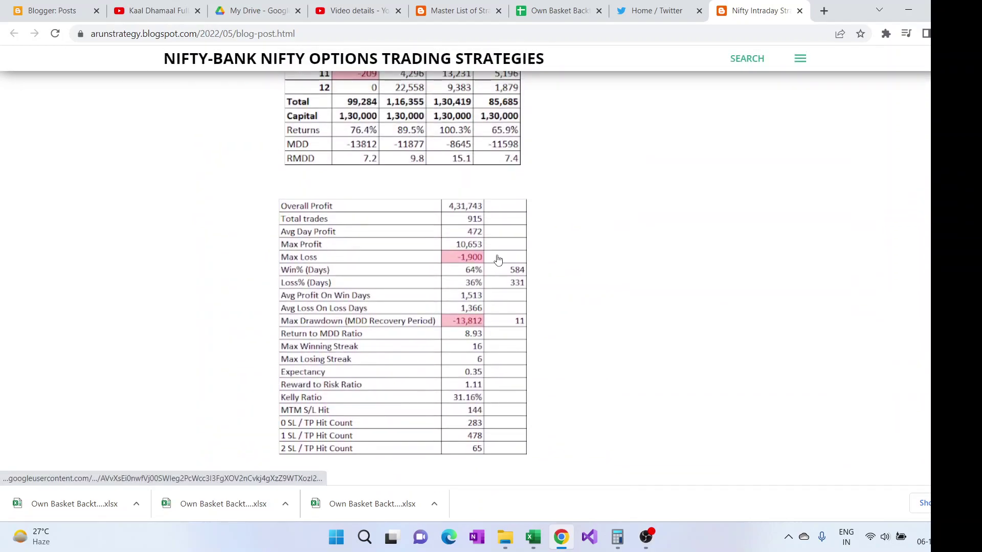
scroll(499, 259, "down", 10)
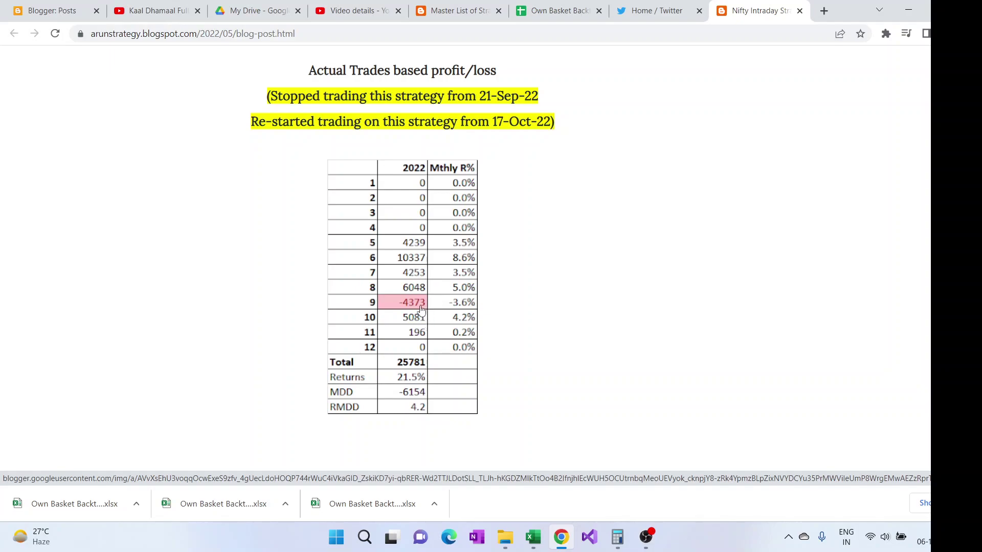
Scroll to the Nov'22 daily trades totals: backtesting -209, actual 196, difference 405.
scroll(443, 341, "down", 1)
scroll(444, 340, "down", 5)
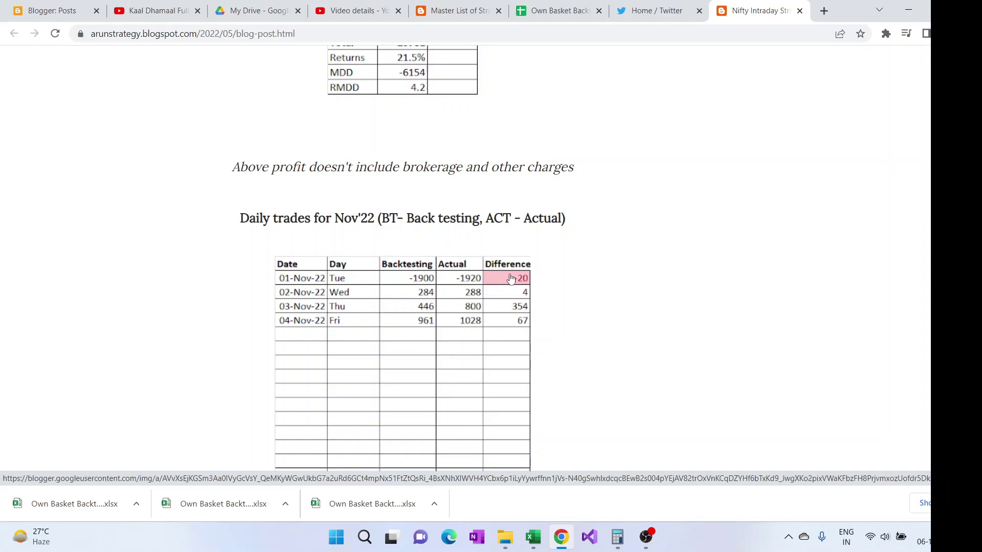
scroll(514, 309, "down", 6)
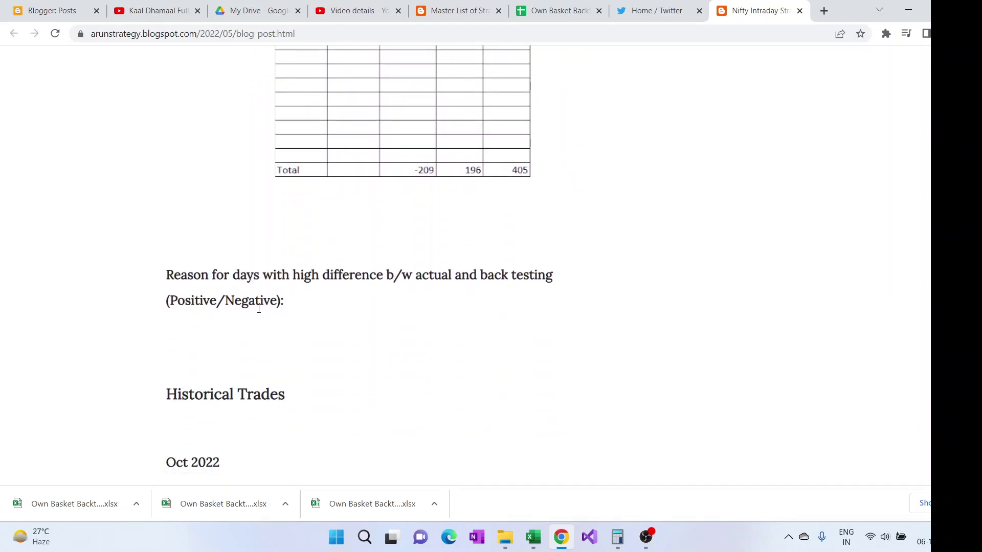
scroll(260, 308, "down", 5)
scroll(261, 307, "up", 7)
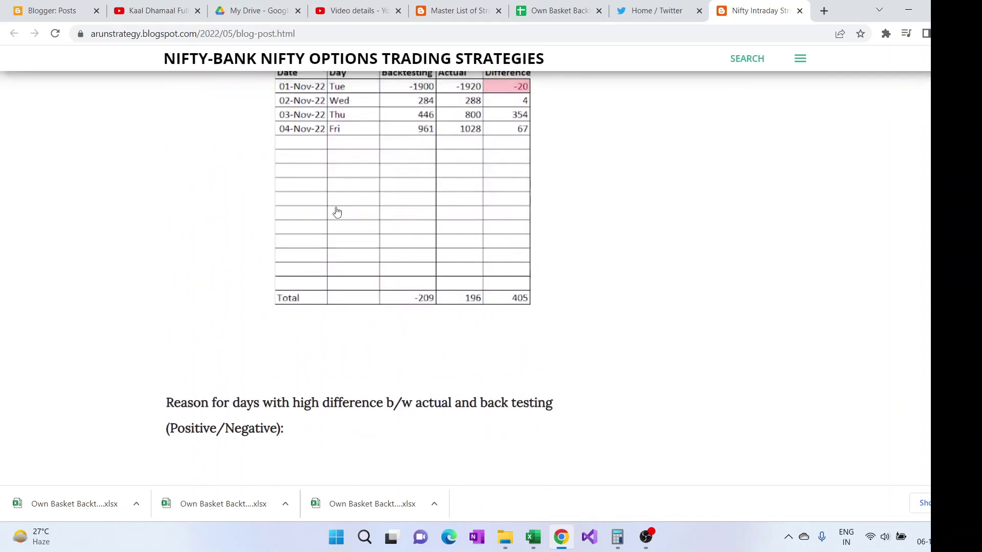
Switch to the live Google Sheets basket and preview where the column M strategy links lead.
left_click(544, 13)
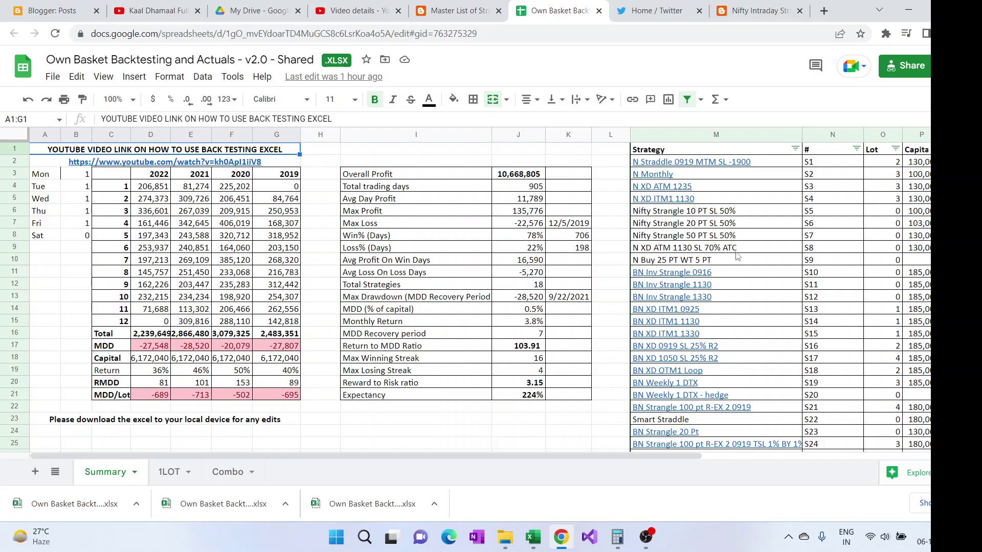
mouse_move(712, 189)
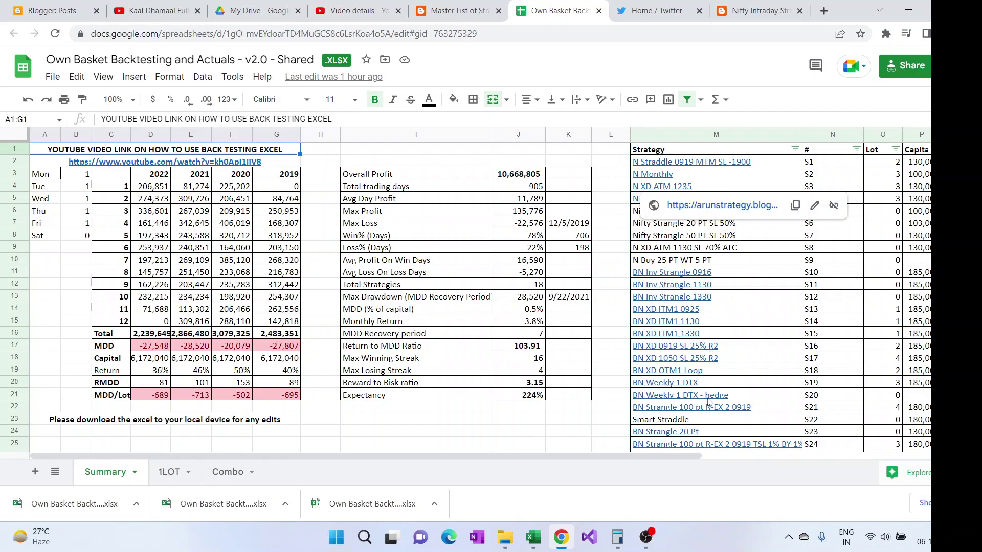
mouse_move(733, 300)
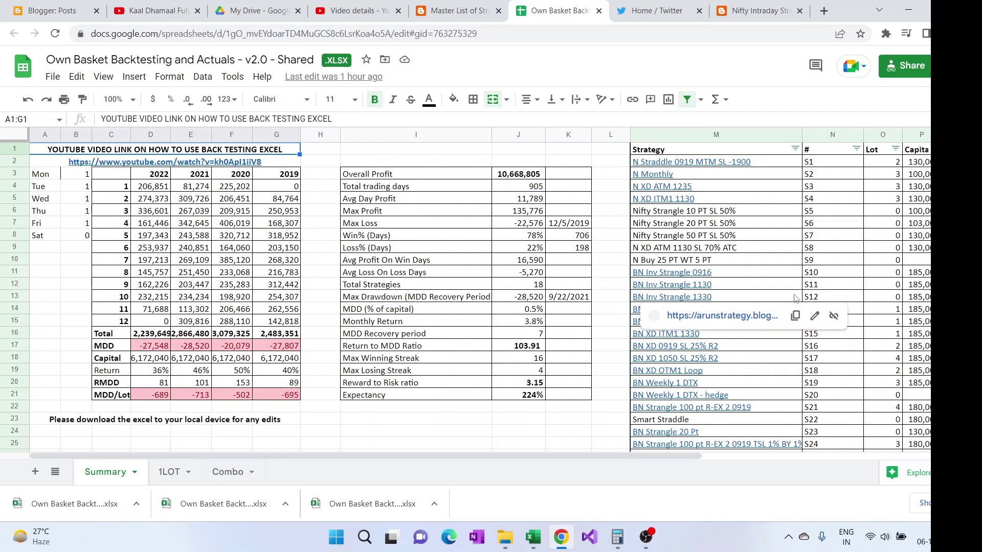
mouse_move(792, 272)
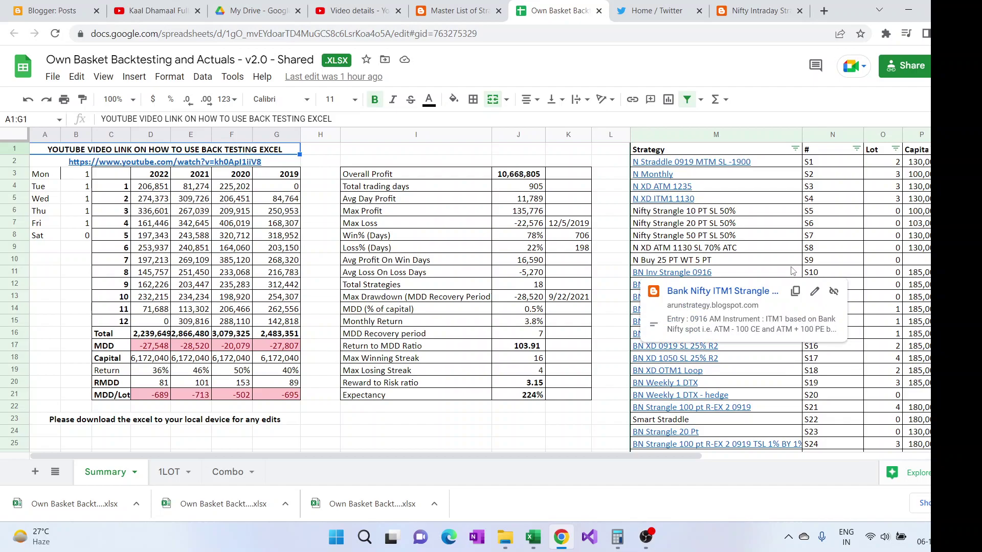
key("alt+Tab")
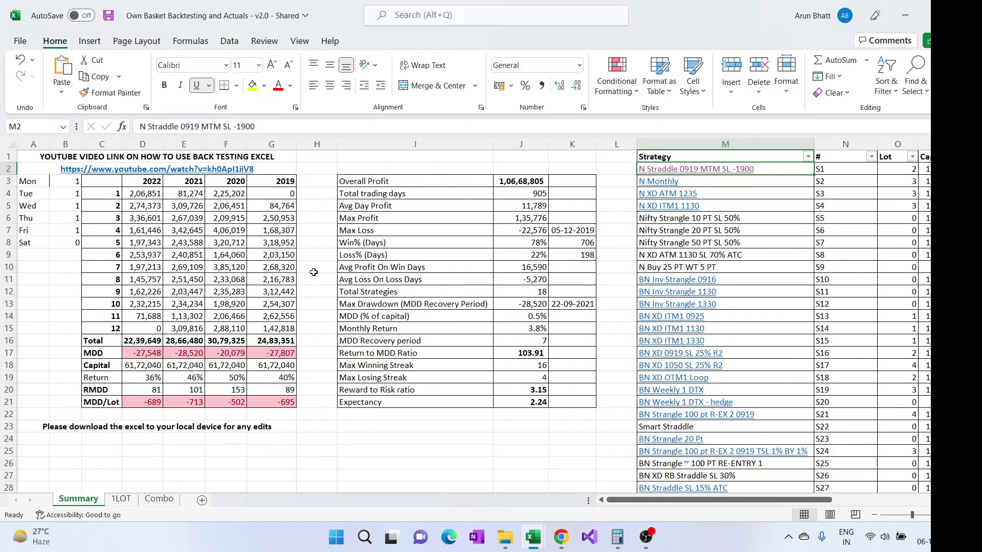
left_click(396, 255)
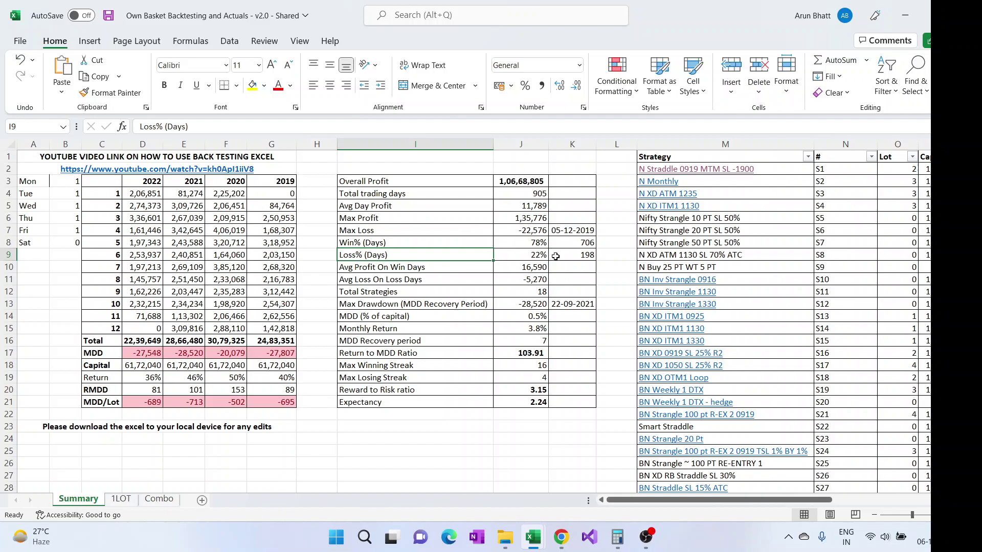
scroll(711, 295, "down", 4)
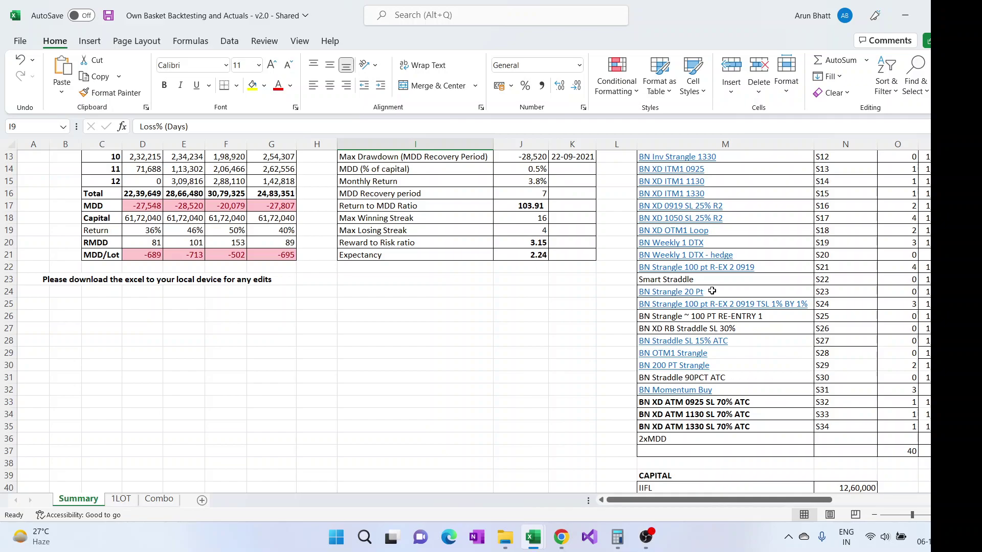
scroll(713, 290, "down", 4)
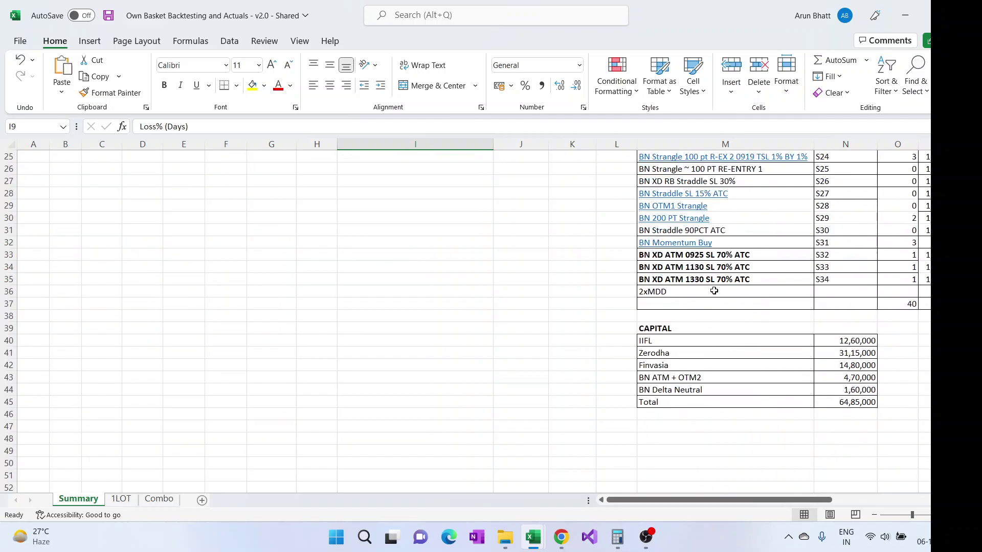
left_click(723, 379)
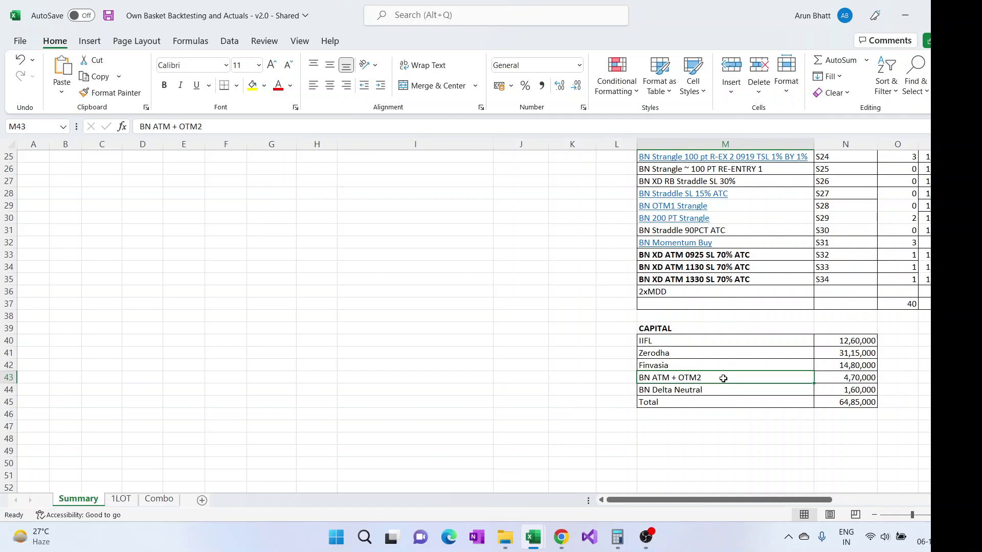
left_click(716, 389)
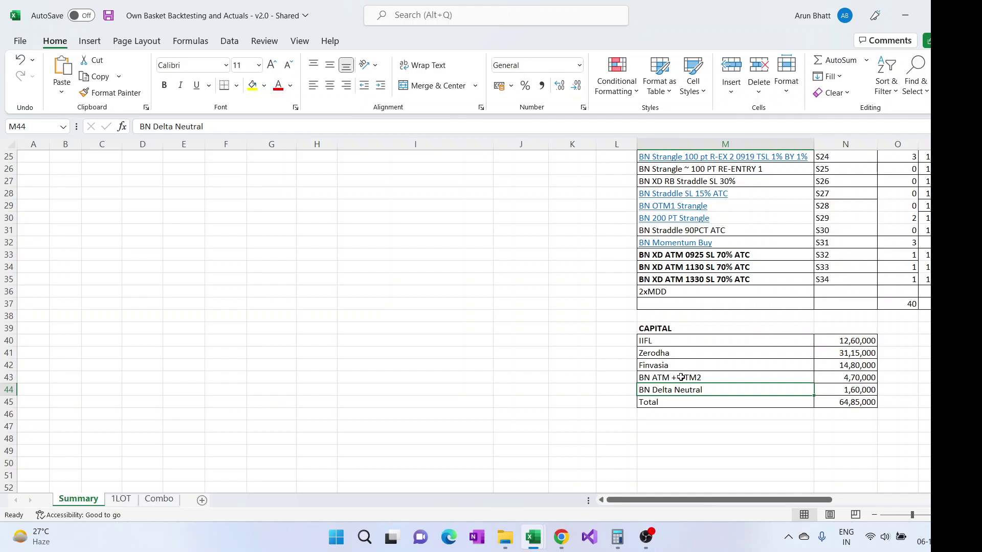
left_click_drag(681, 376, 690, 390)
scroll(549, 315, "up", 8)
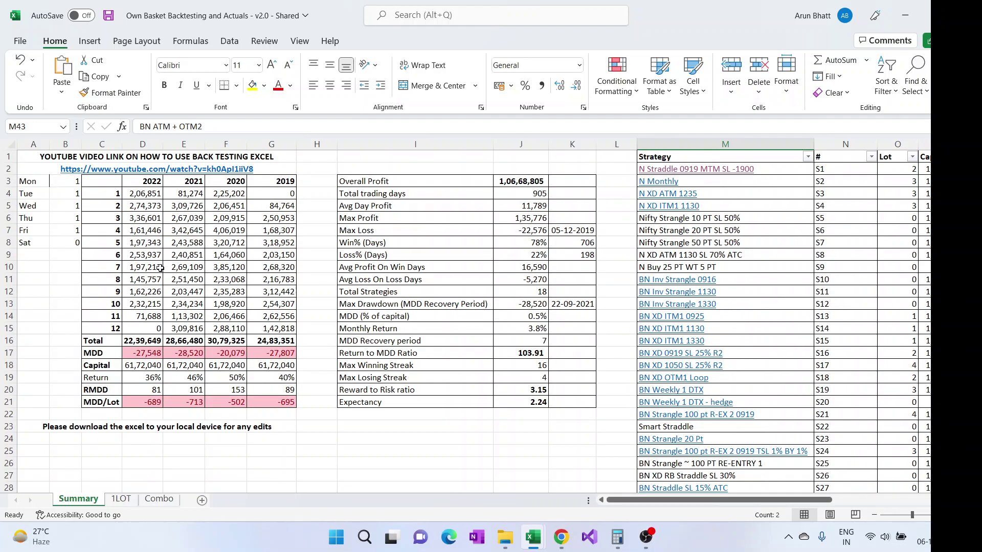
left_click(892, 169)
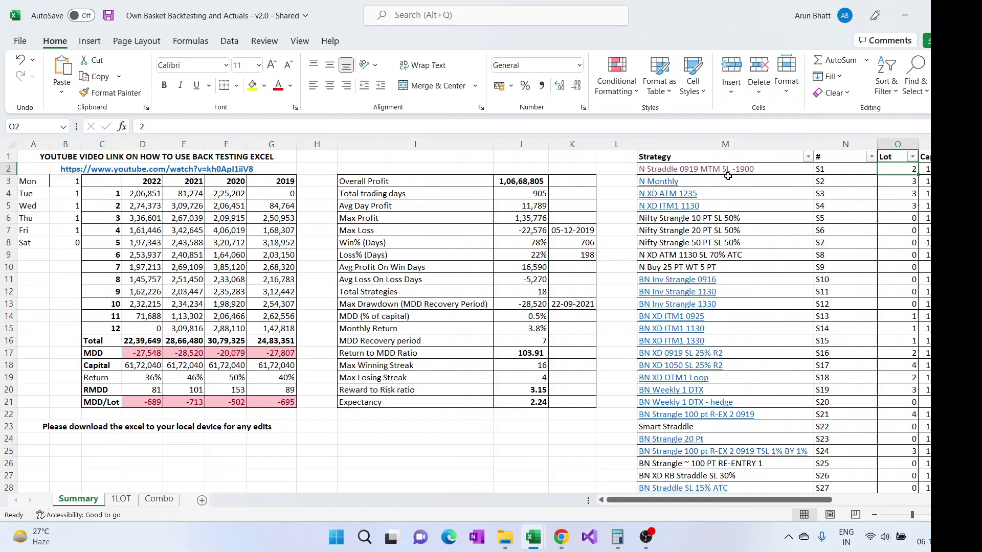
scroll(762, 338, "down", 2)
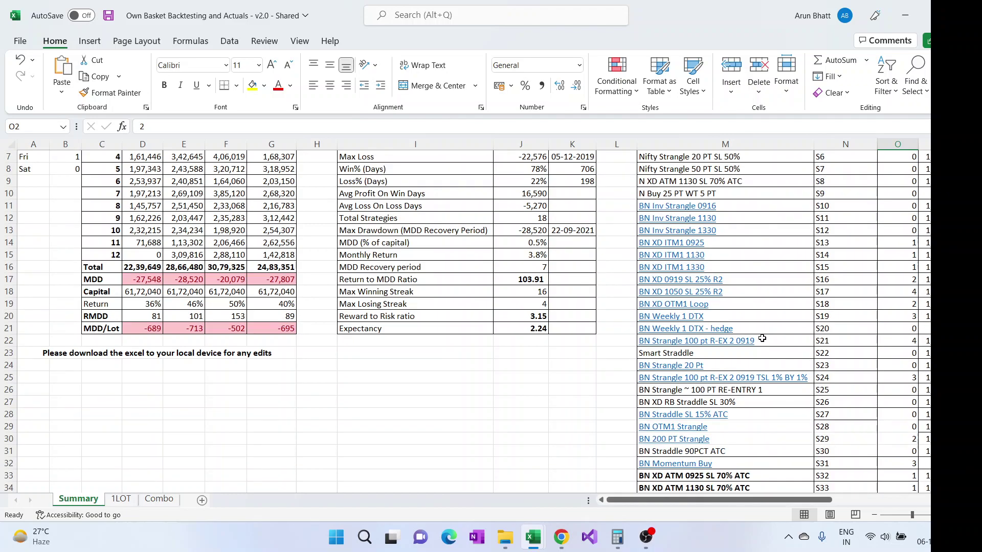
scroll(900, 418, "up", 2)
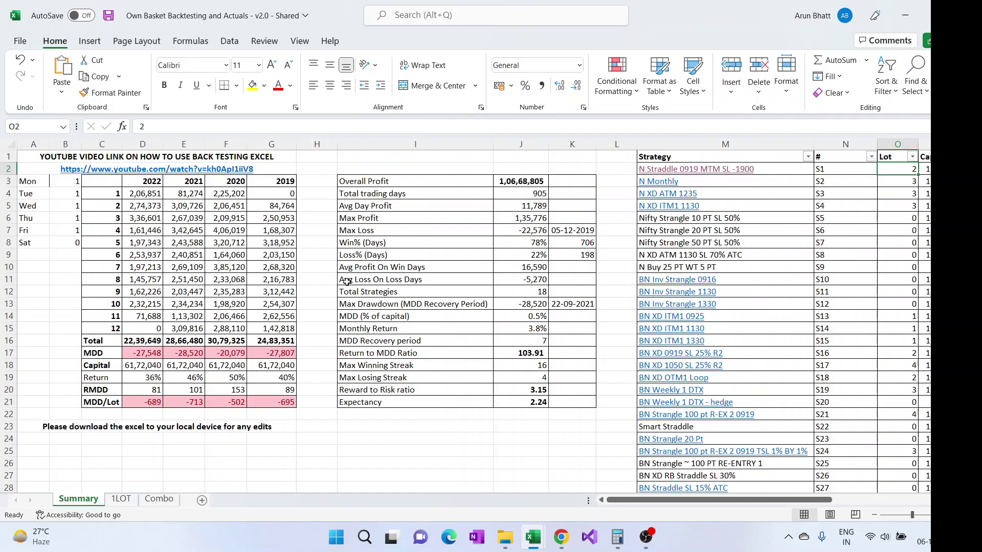
Give N Straddle 0919 MTM SL -1900 1 lot and zero the strategies below it.
type("1")
key("Return")
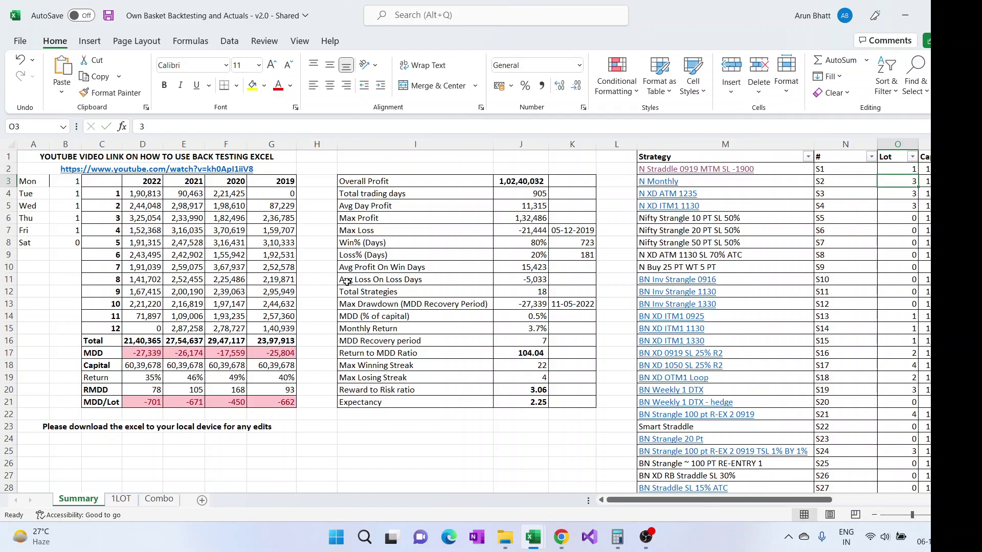
type("0")
key("Return")
type("0")
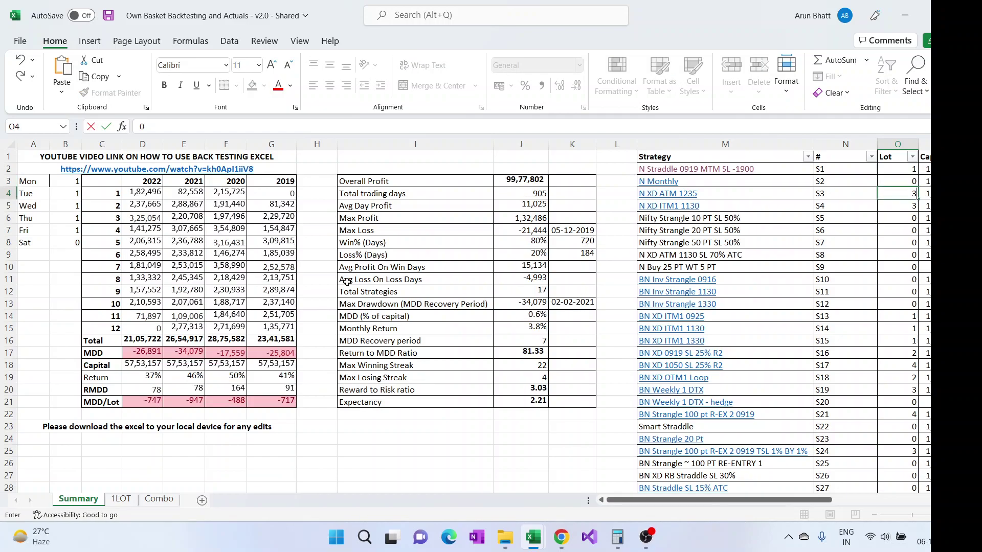
key("Return")
type("0")
key("Return")
key("Return")
key("Return")
key("Return")
key("Return")
key("Return")
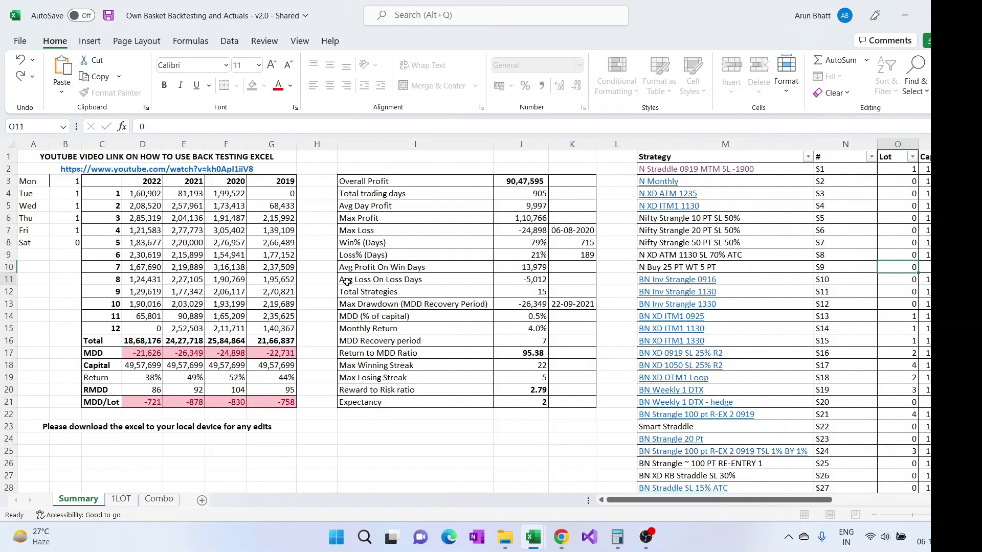
key("Return")
key("Return")
key("Return")
type("0 0 0 0 0 ")
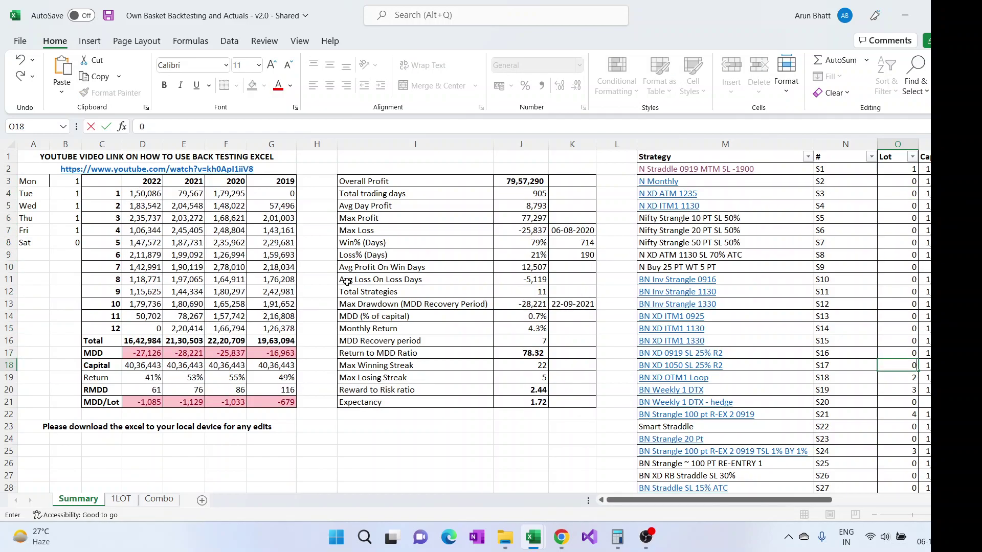
type("0 0 0 0 0 0 0")
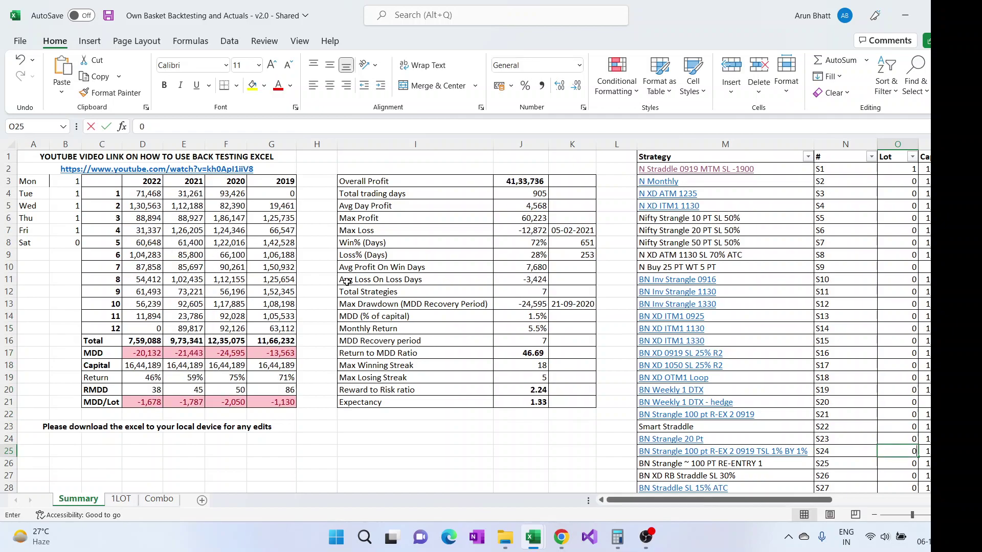
key("Return")
type("0")
key("Return")
Give BN 200 PT Strangle 1 lot and zero the BN Momentum Buy and BN XD ATM strategies.
key("Return")
key("Return")
key("Return")
key("Return")
key("Down")
key("Down")
key("Down")
key("Down")
key("Down")
key("Down")
key("Up")
key("Up")
key("Up")
key("Up")
key("Up")
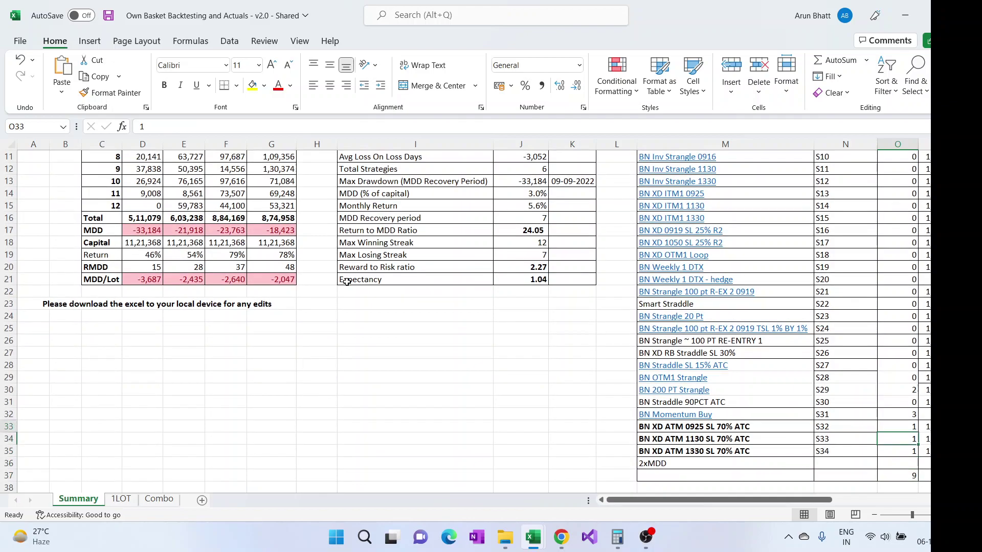
key("Up")
key("Up")
key("Up")
key("Up")
key("Up")
key("Down")
key("Down")
key("Down")
type("1")
key("Return")
key("Return")
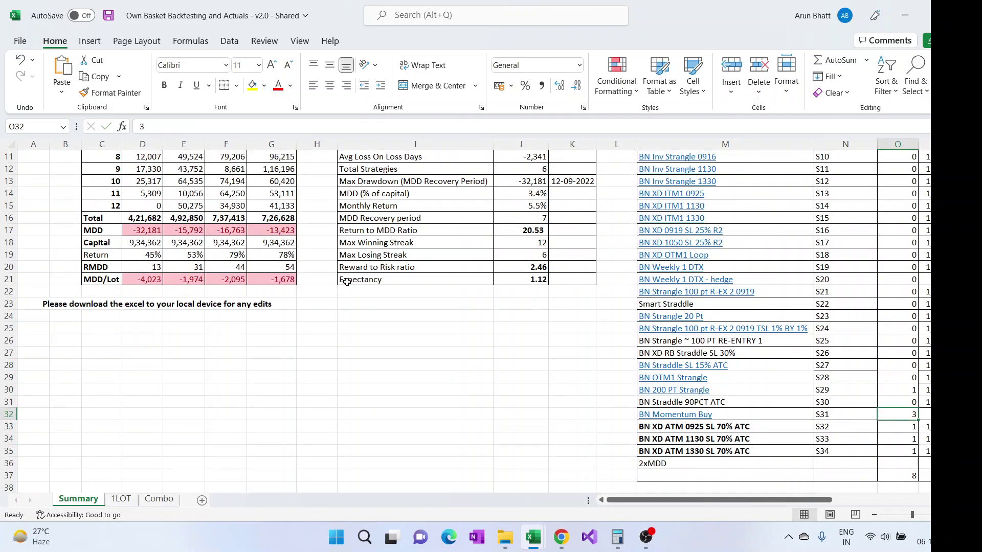
type("0")
key("Return")
type("0")
key("Return")
type("0")
key("Return")
type("0")
key("Return")
key("Return")
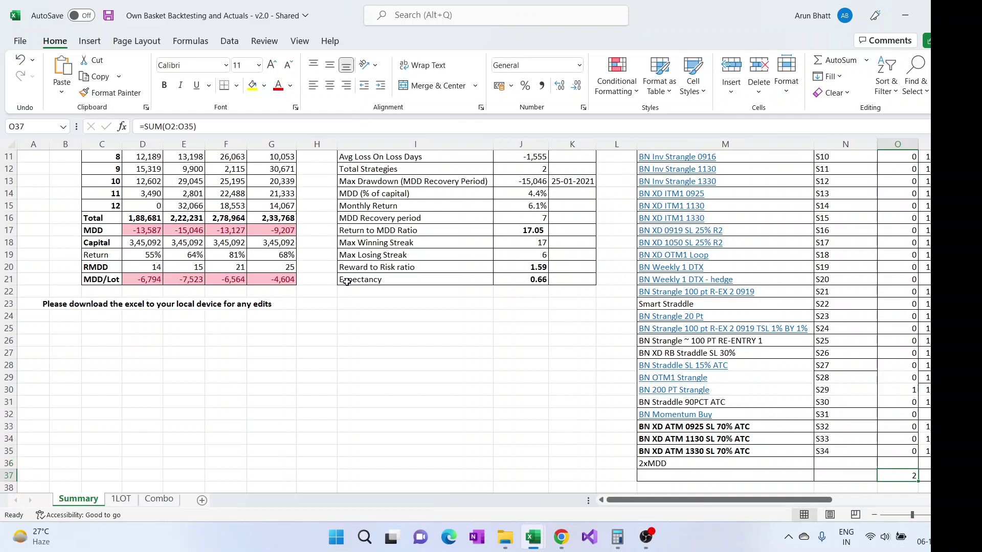
scroll(485, 291, "up", 4)
left_click(532, 290)
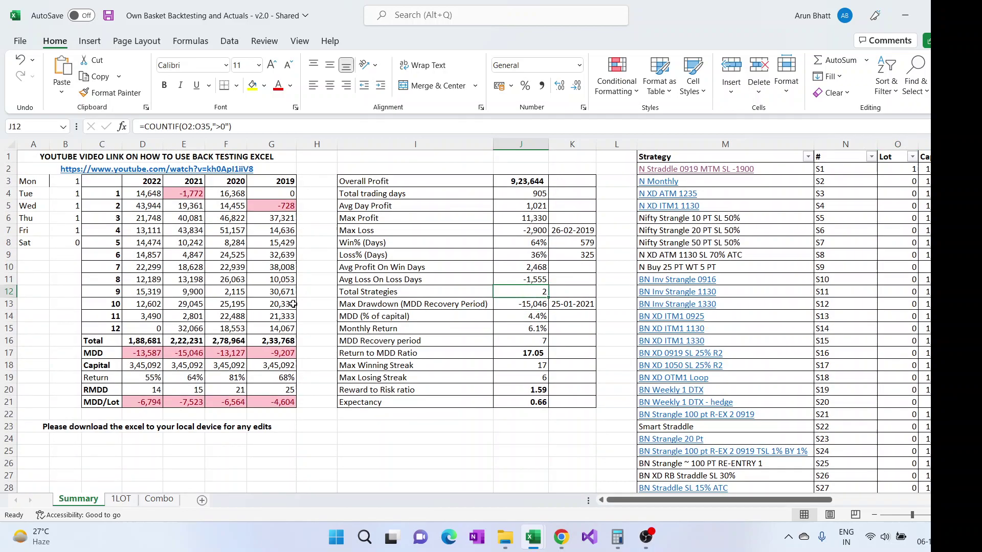
left_click(186, 404)
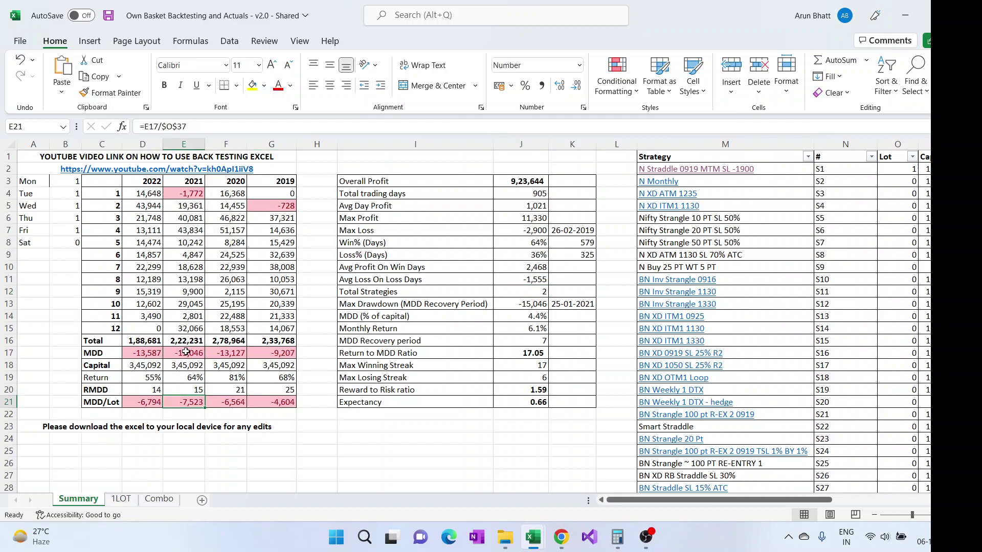
left_click(202, 352)
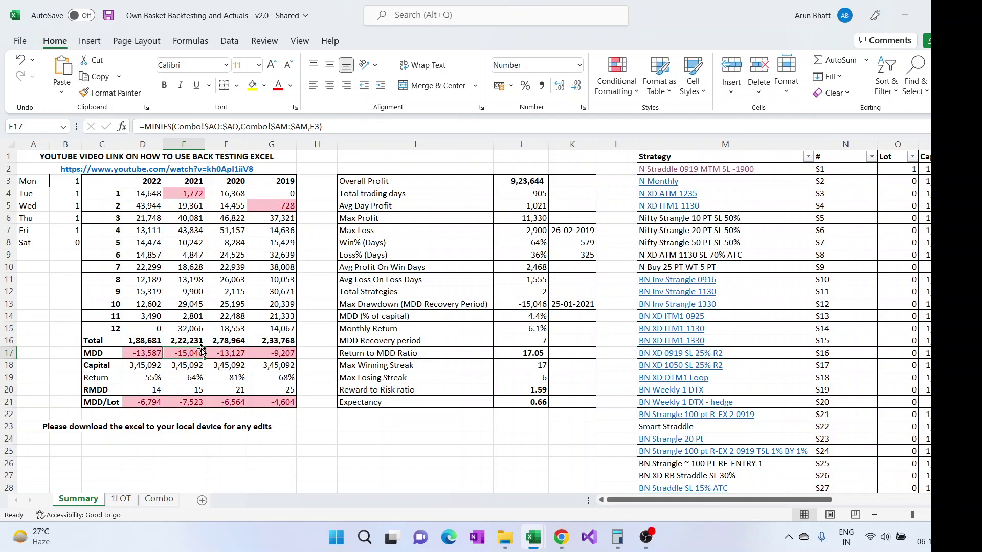
left_click(506, 304)
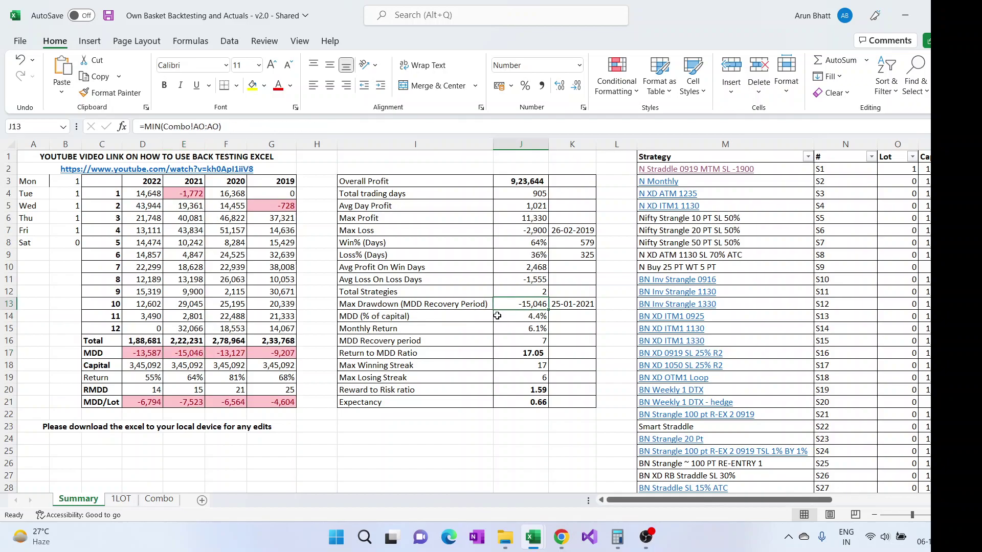
left_click(505, 314)
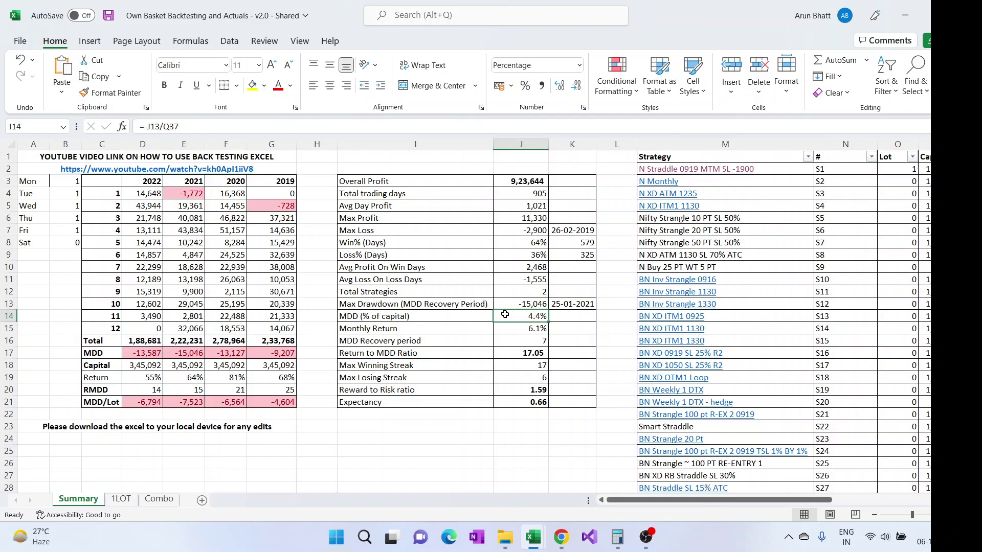
left_click(500, 325)
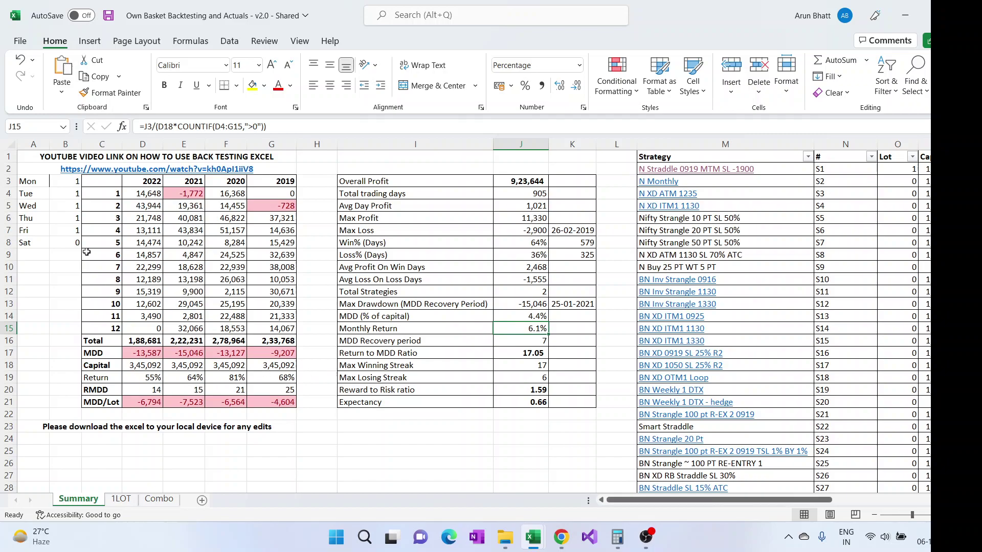
left_click_drag(38, 178, 39, 226)
left_click(56, 230)
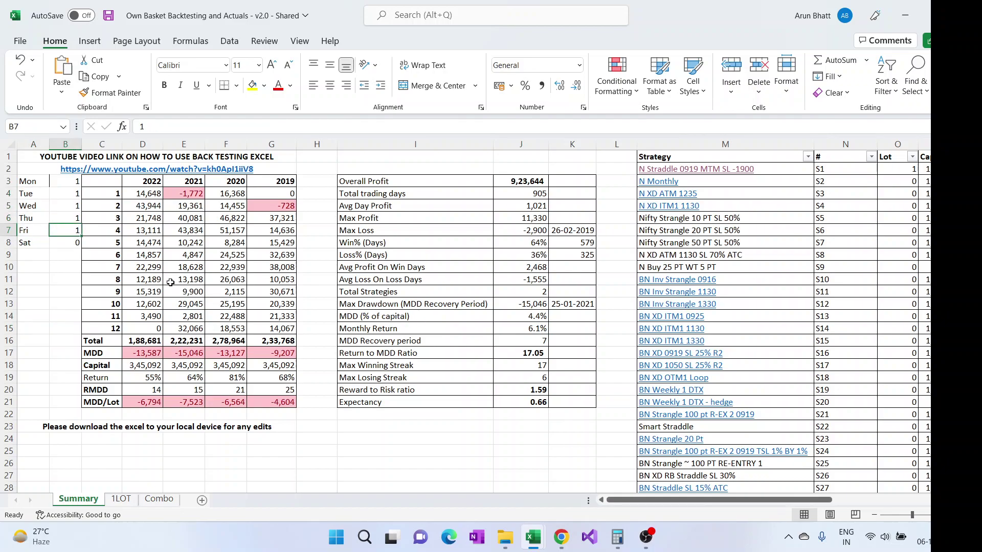
left_click(65, 197)
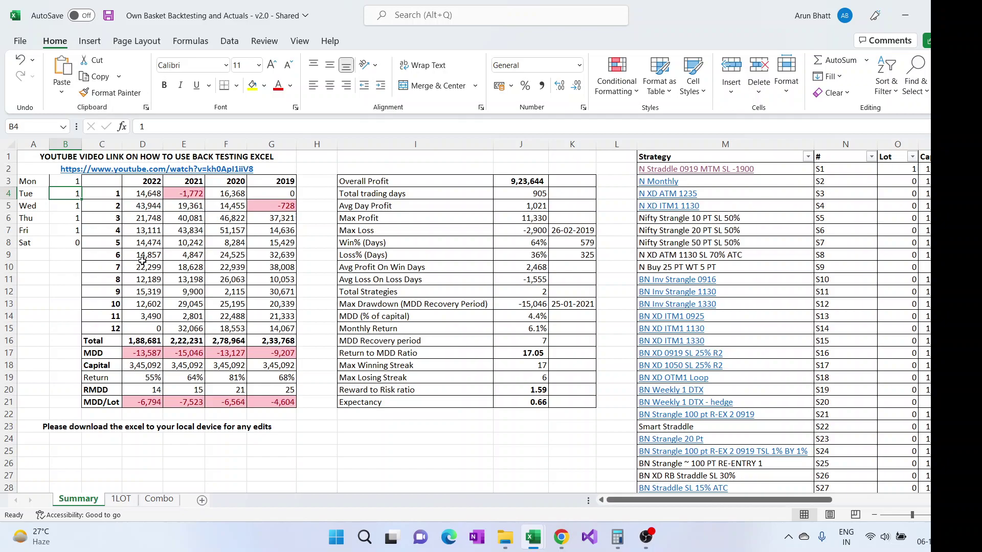
type("0")
key("Tab")
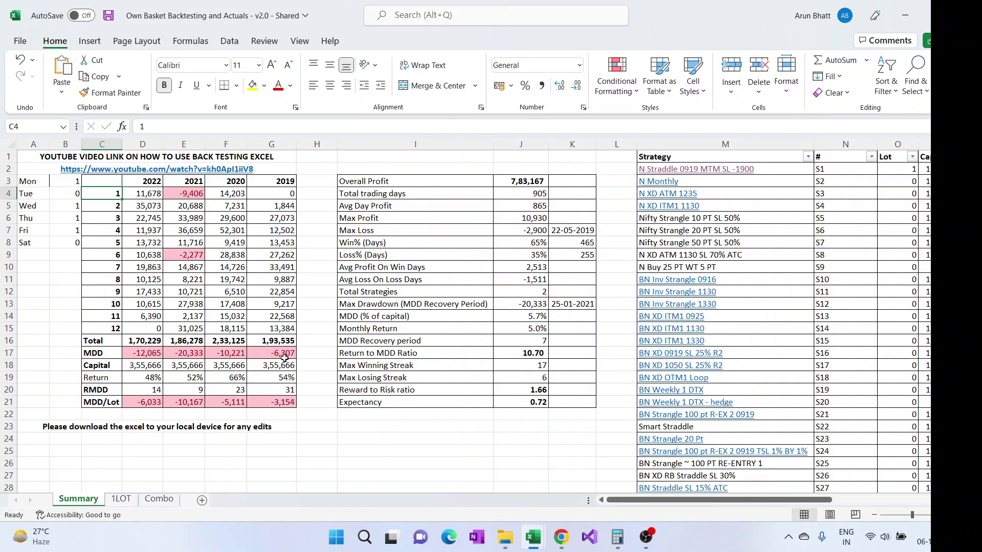
left_click(536, 306)
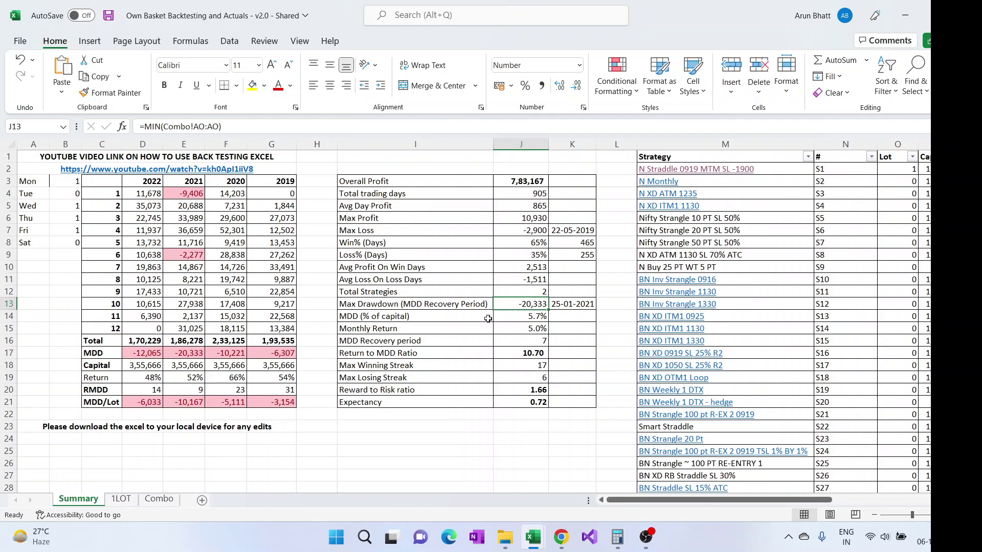
left_click(70, 195)
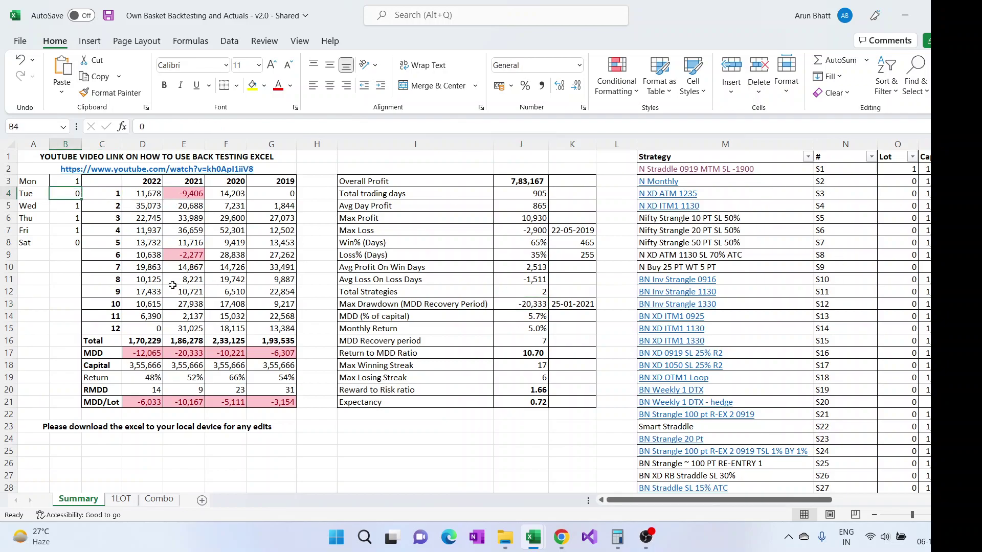
type("1")
key("Return")
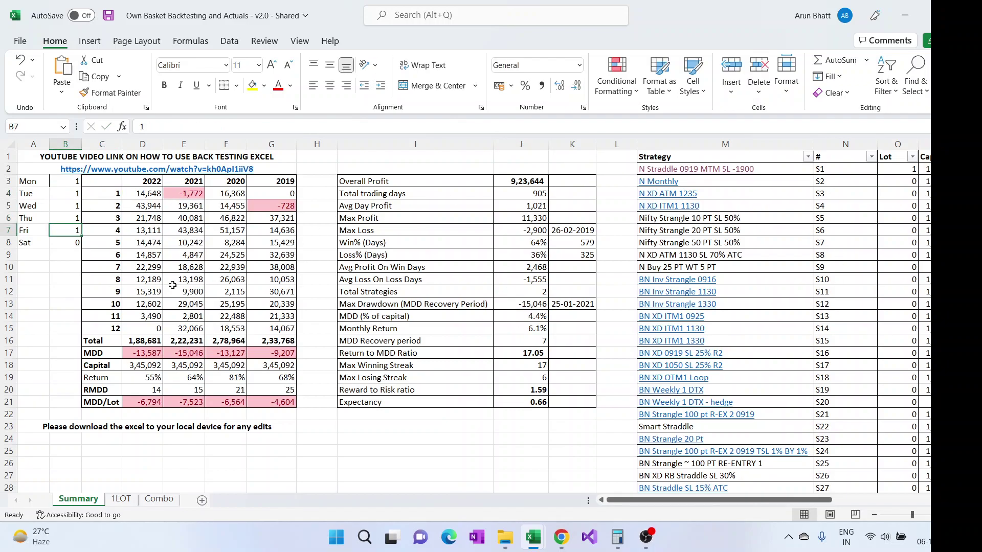
key("Down")
key("Down")
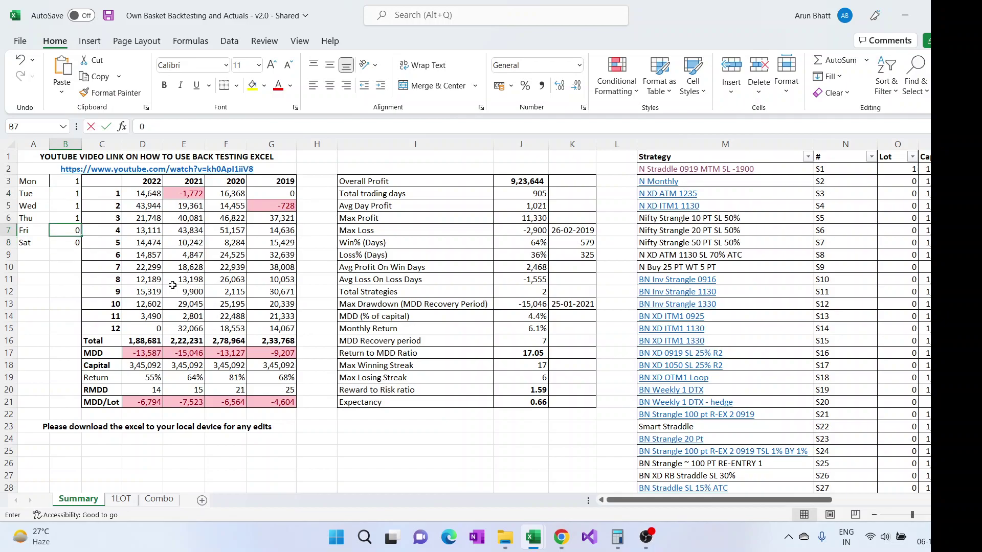
type("0")
key("Tab")
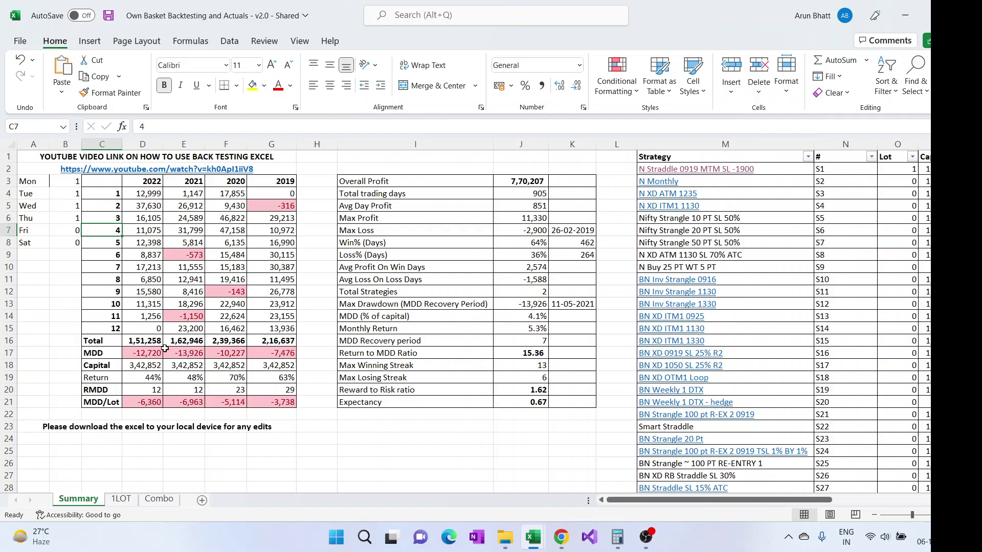
left_click(519, 308)
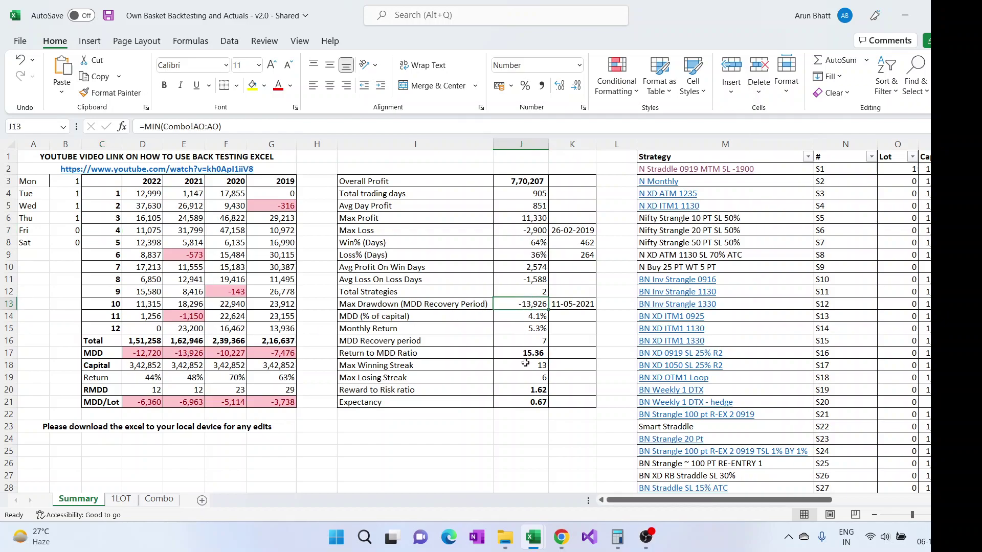
left_click(523, 325)
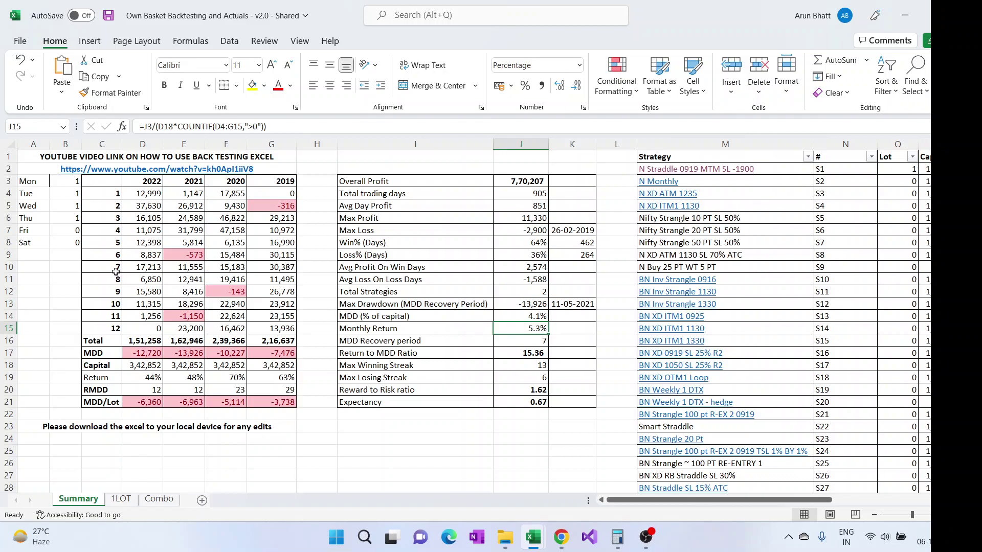
left_click(69, 229)
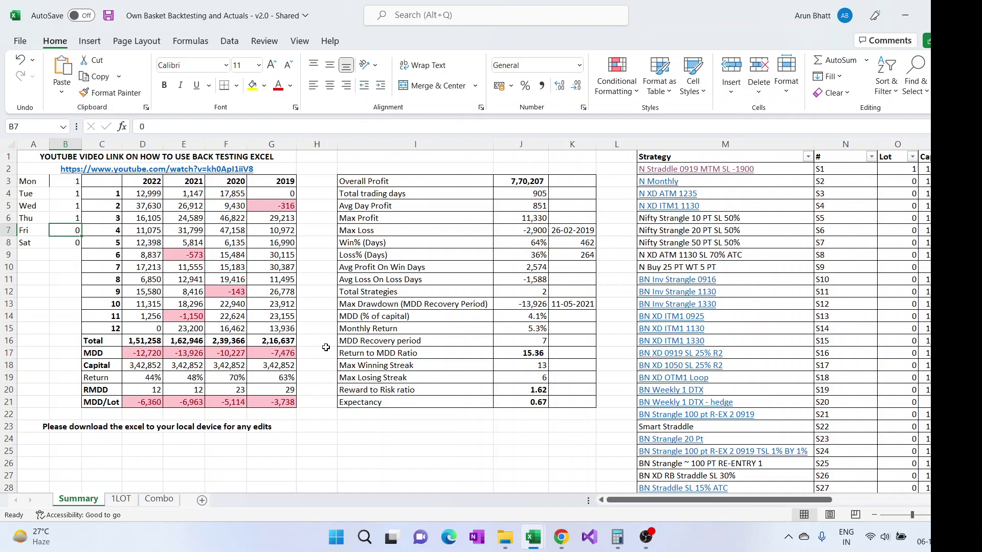
type("1")
key("Tab")
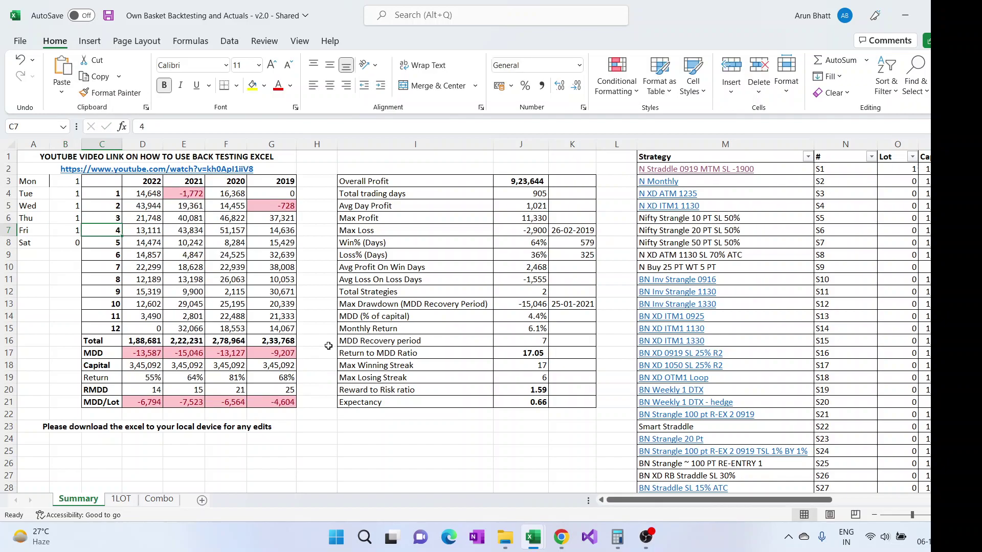
Inspect the top strategy's lot, capital and Mon–Sat weekday multiplier cells.
left_click(823, 168)
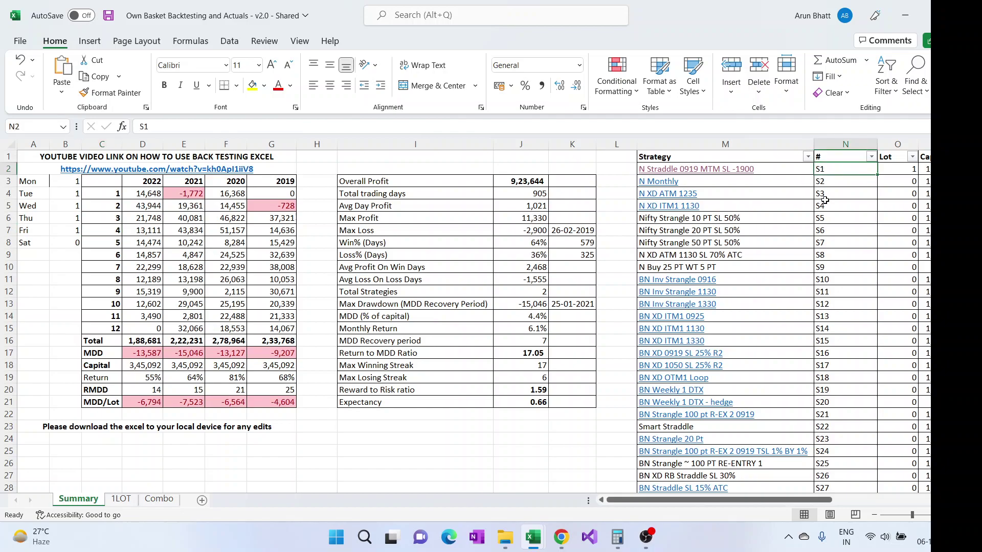
scroll(828, 356, "down", 1)
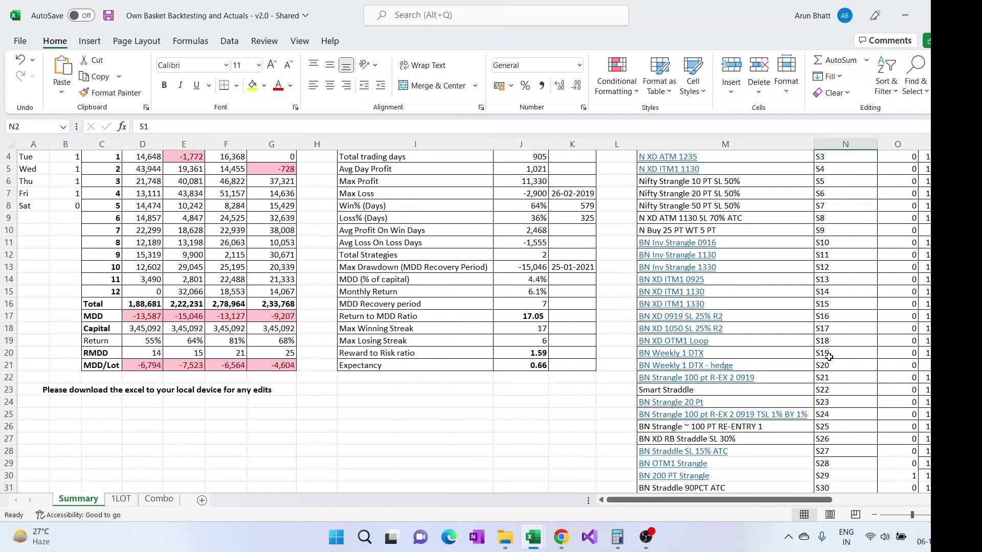
scroll(828, 356, "down", 2)
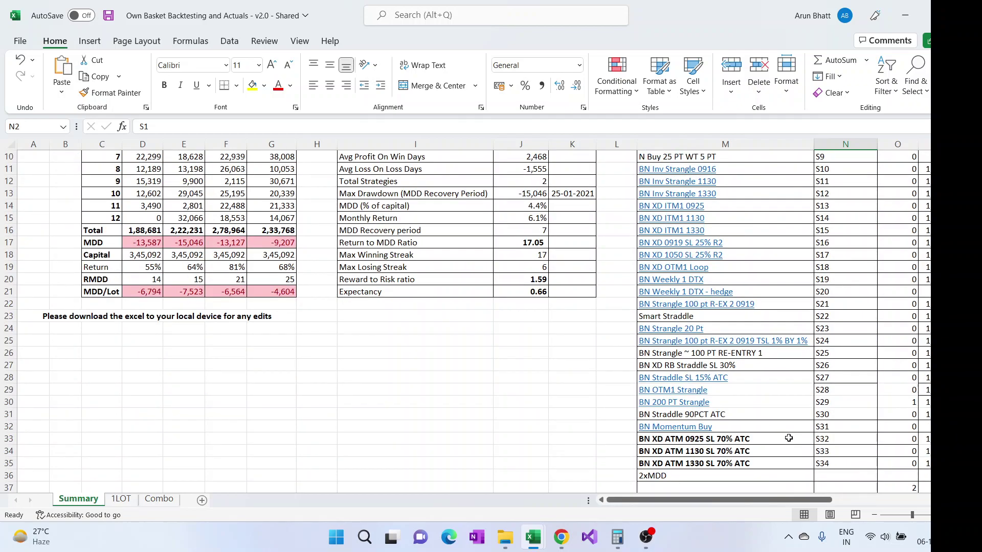
scroll(789, 439, "up", 3)
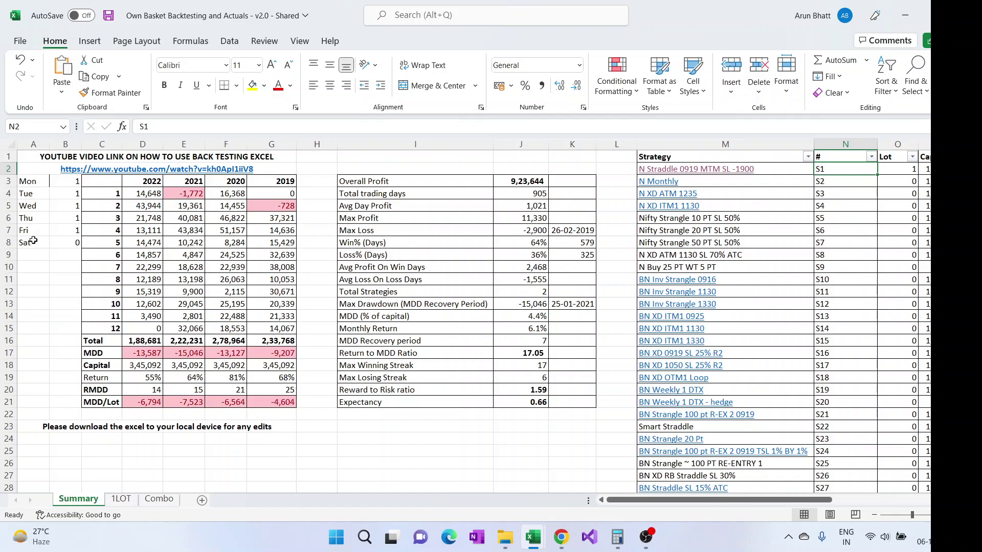
left_click_drag(66, 230, 67, 182)
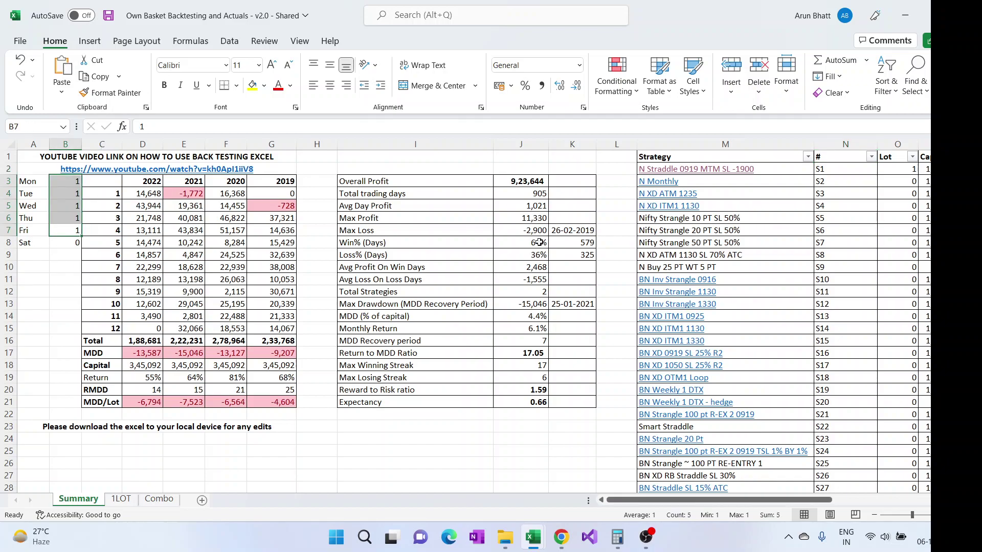
left_click(61, 230)
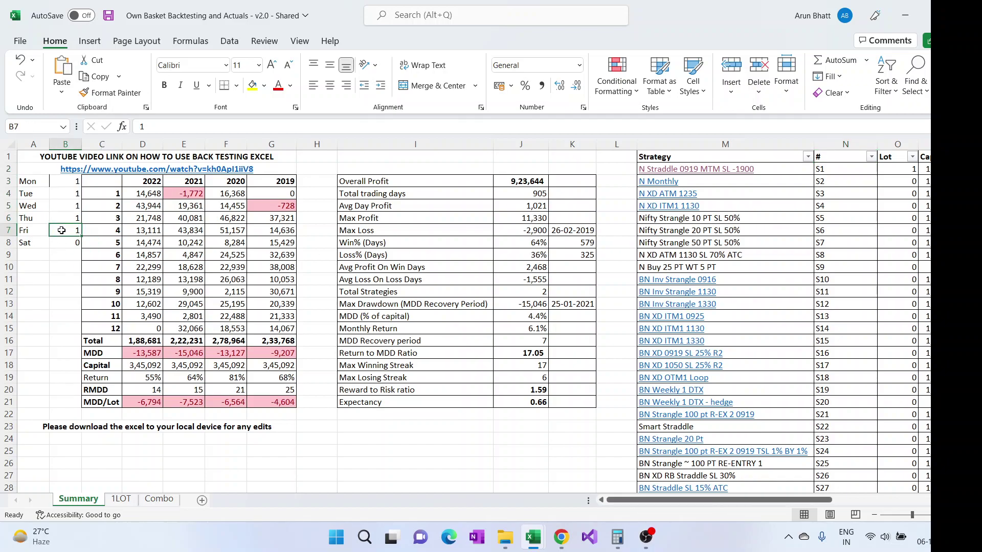
left_click(893, 169)
key("Right")
key("Right")
key("Right")
key("Right")
key("Right")
key("Right")
key("Right")
key("Right")
key("Right")
key("Right")
key("Right")
key("Right")
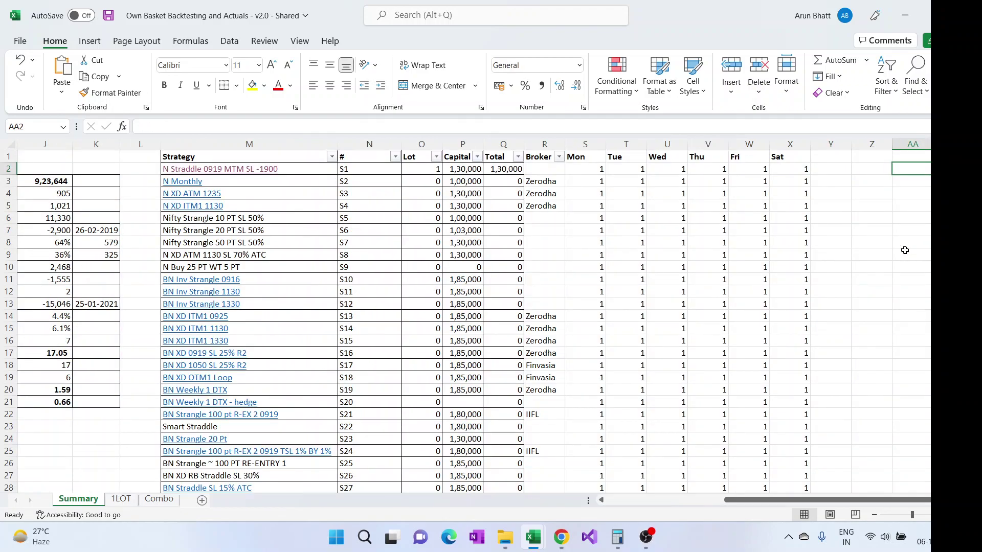
key("Left")
key("Left")
key("Left")
key("Left")
key("Left")
key("Left")
key("Left")
key("Left")
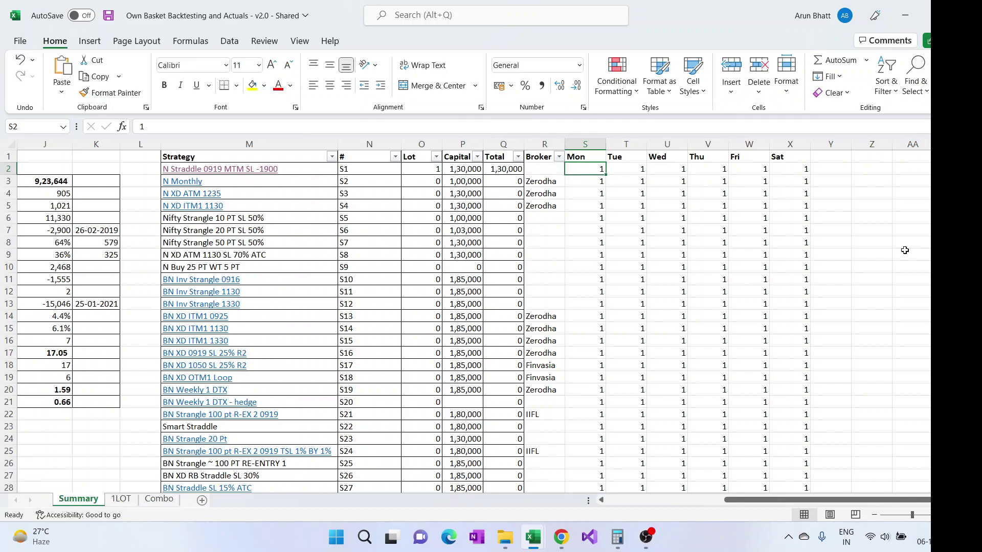
key("Right")
key("Right")
key("Right")
key("Right")
key("Right")
key("Left")
key("Left")
key("Left")
key("Left")
key("Left")
key("Left")
key("Left")
key("Left")
key("Left")
key("Right")
key("Right")
key("Right")
key("Right")
key("Right")
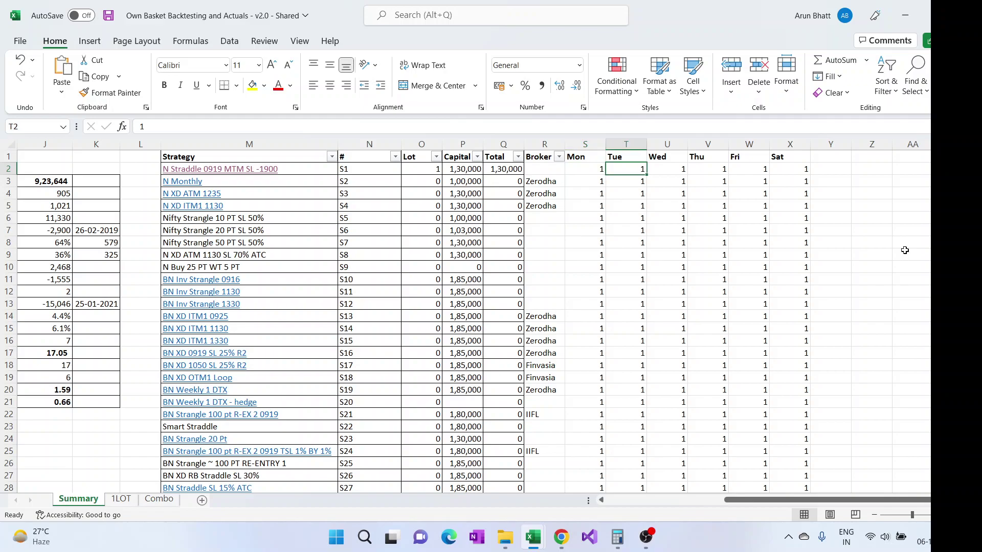
scroll(904, 276, "down", 5)
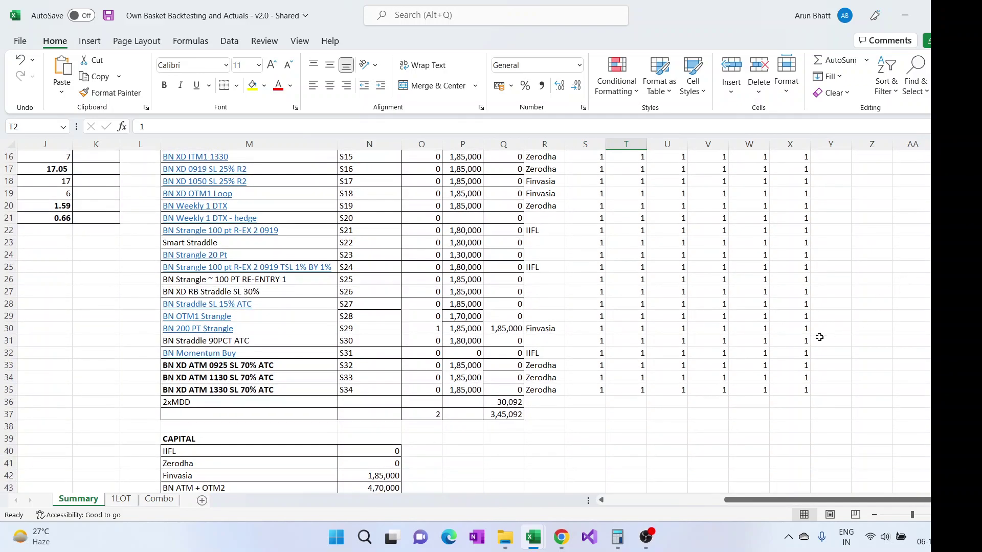
Set BN 200 PT Strangle's Tuesday and Friday multipliers to 0.
left_click(419, 329)
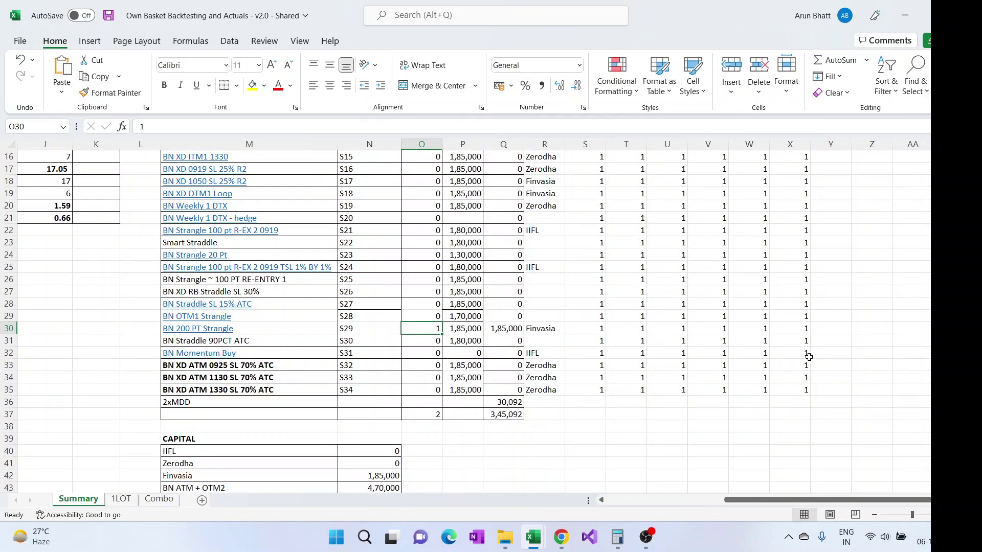
key("Right")
key("Right")
key("Right")
key("Right")
key("Right")
type("0")
key("Right")
key("Right")
key("Right")
type("0")
key("Right")
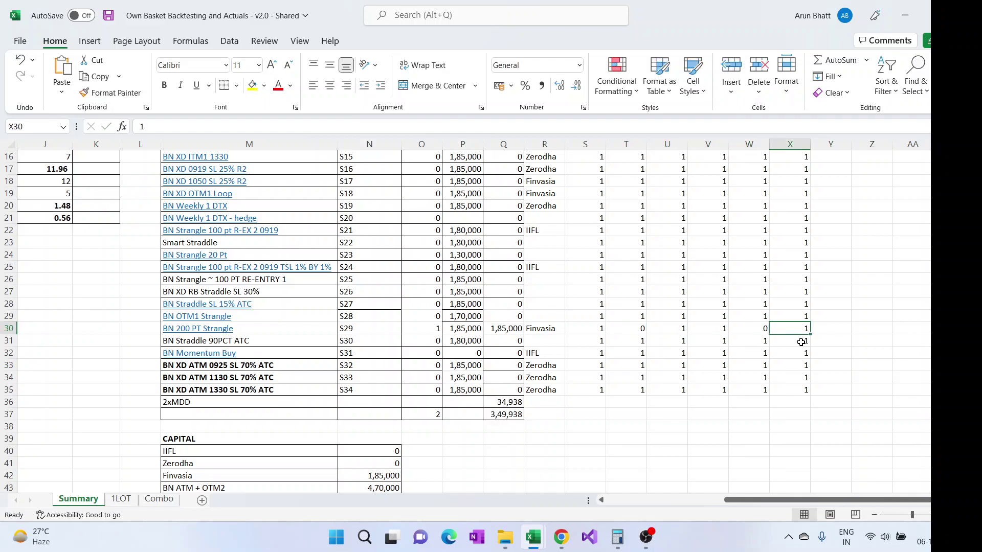
Review the recalculated Max Drawdown, drawdown date and other column J summary figures.
key("Left")
key("Left")
key("Left")
key("Left")
key("Left")
key("Left")
key("Left")
key("Left")
key("Left")
key("Left")
key("Left")
key("Left")
key("Left")
key("Left")
key("Left")
key("Left")
key("Left")
key("Left")
key("Left")
key("Left")
key("Up")
key("Up")
key("Up")
key("Up")
key("Up")
key("Up")
key("Up")
key("Up")
key("Up")
key("Up")
key("Up")
key("Up")
key("Up")
key("Up")
key("Up")
key("Up")
key("Up")
key("Up")
key("Up")
key("Up")
key("Up")
key("Down")
key("Down")
key("Down")
key("Down")
key("Down")
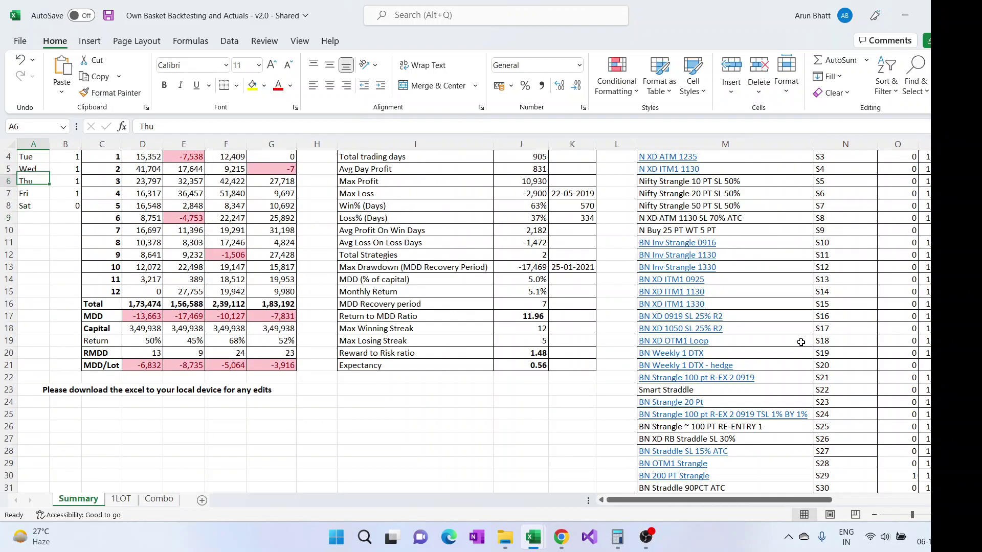
key("Down")
key("Down")
key("Down")
key("Down")
key("Down")
key("Down")
key("Down")
key("Right")
key("Right")
key("Right")
key("Right")
key("Right")
key("Right")
key("Right")
key("Right")
key("Right")
key("Right")
key("Right")
key("Up")
key("Up")
key("Up")
key("Left")
key("Left")
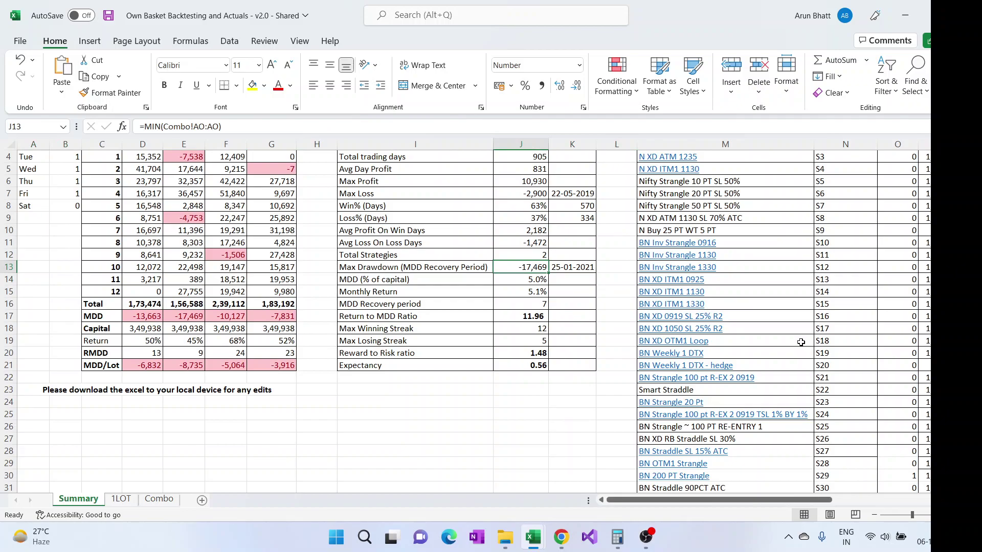
key("Right")
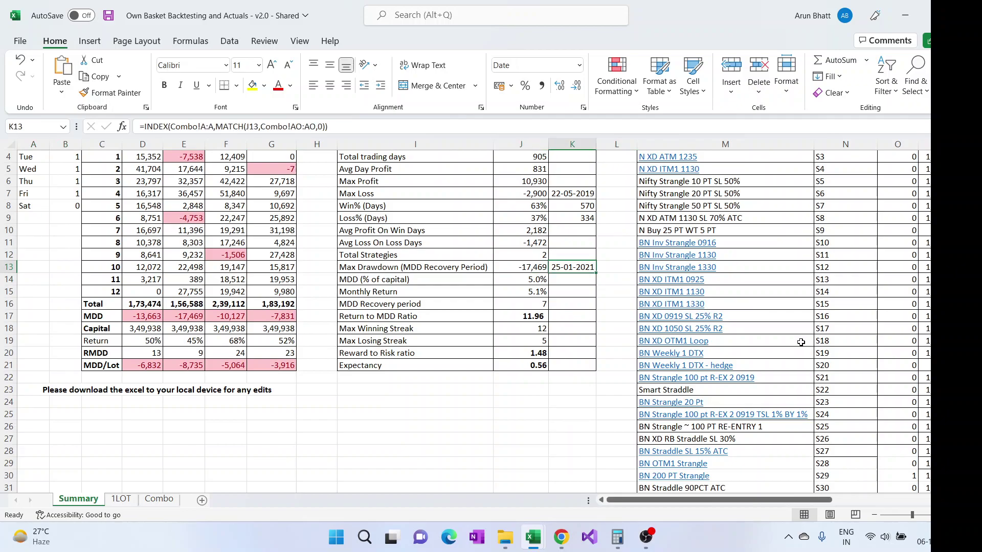
key("Right")
key("Right")
key("Right")
key("Right")
key("Right")
key("Right")
key("Right")
key("Right")
key("Right")
key("Right")
key("Right")
key("Right")
key("Right")
key("Right")
key("Right")
key("Right")
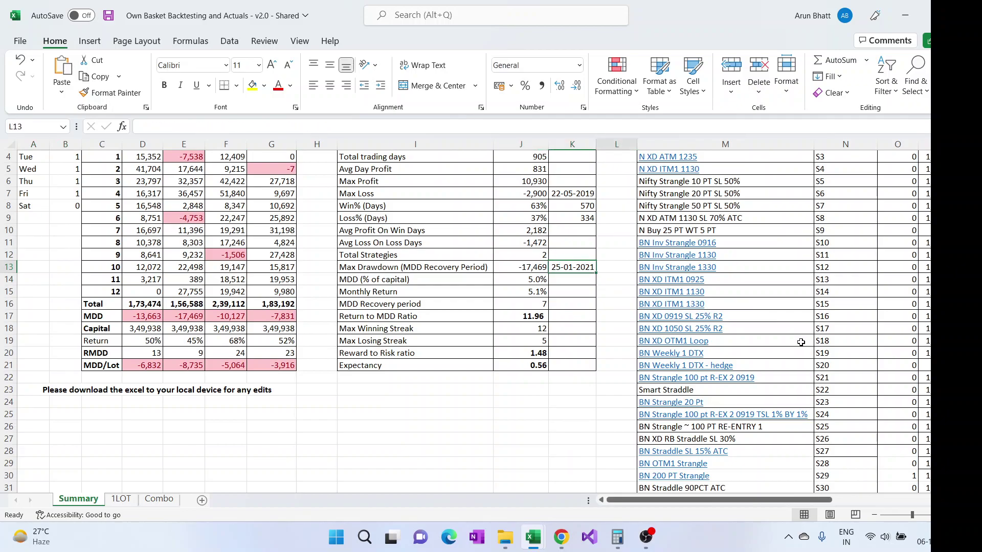
key("Left")
key("Left")
key("Left")
key("Left")
key("Left")
key("Left")
key("Left")
key("Left")
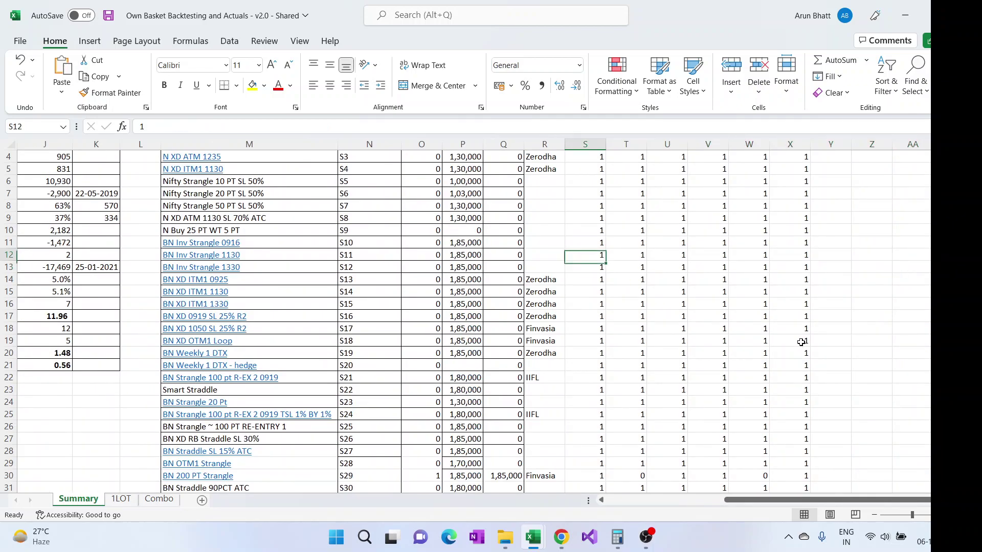
key("Up")
key("Up")
key("Up")
key("Up")
key("Up")
key("Up")
key("Up")
key("Up")
key("Up")
key("Up")
key("Up")
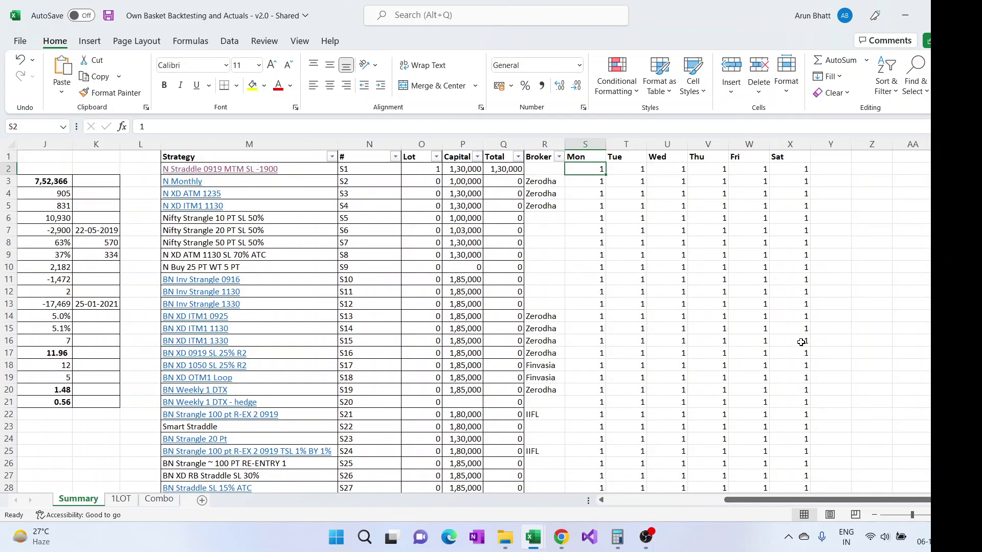
Set the top strategy's Monday–Friday multipliers in S2–W2 to 2.
type("2")
key("Tab")
type("2")
key("Tab")
type("2")
key("Tab")
type("2")
key("Tab")
type("2")
key("Down")
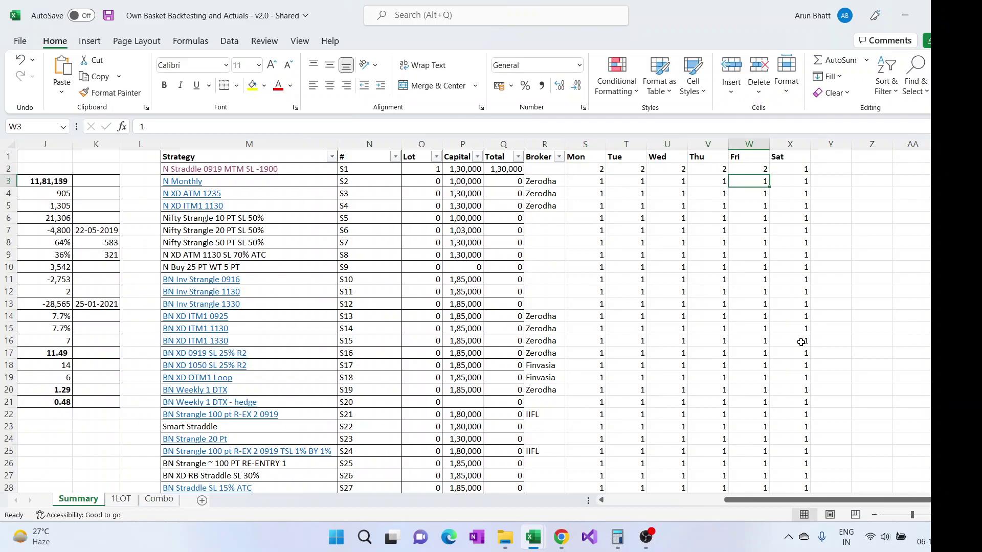
Restore BN 200 PT Strangle's Tuesday and Friday multipliers to 1.
scroll(801, 342, "down", 4)
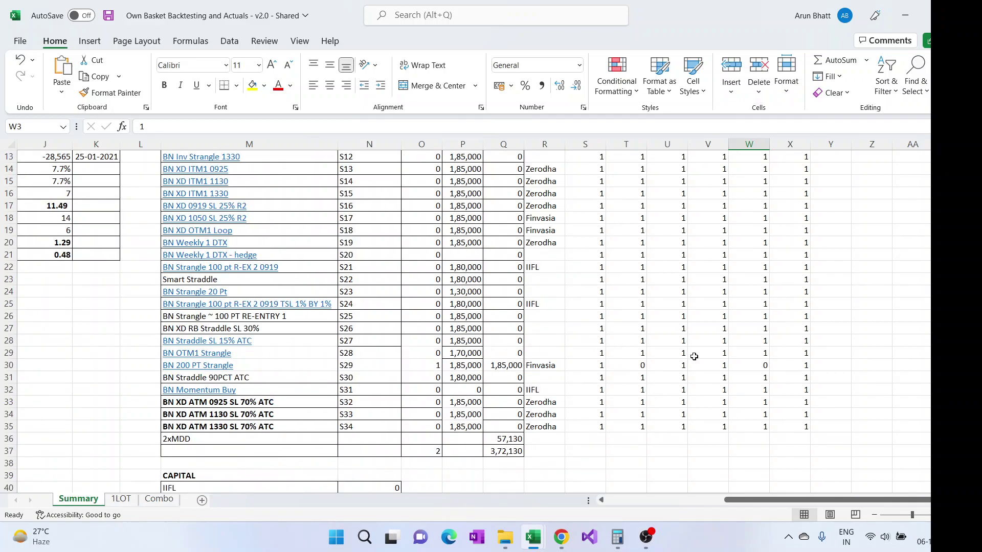
left_click(637, 366)
type("1")
double_click(762, 366)
key("Escape")
type("1")
key("Return")
left_click(434, 365)
scroll(481, 379, "up", 3)
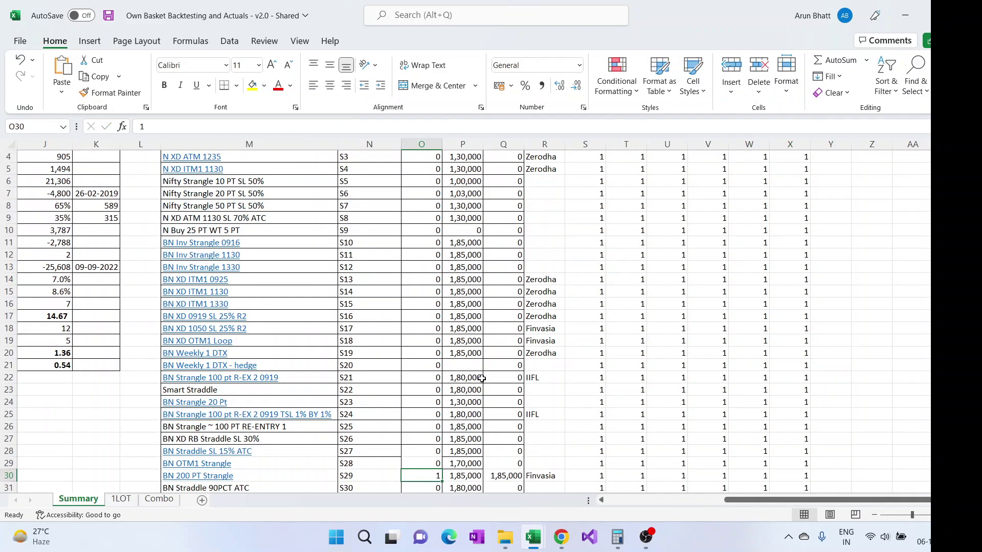
scroll(482, 378, "down", 1)
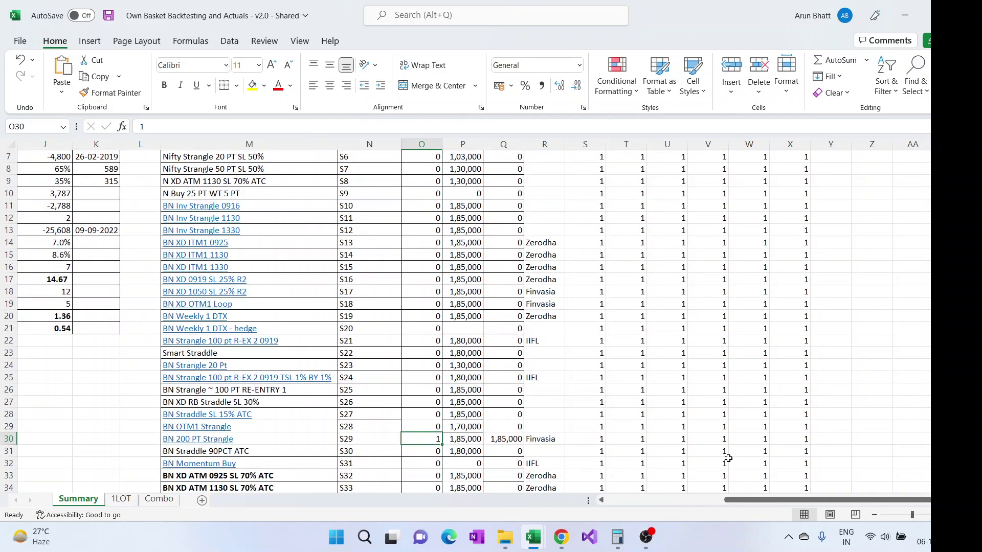
scroll(728, 457, "down", 2)
scroll(660, 374, "up", 4)
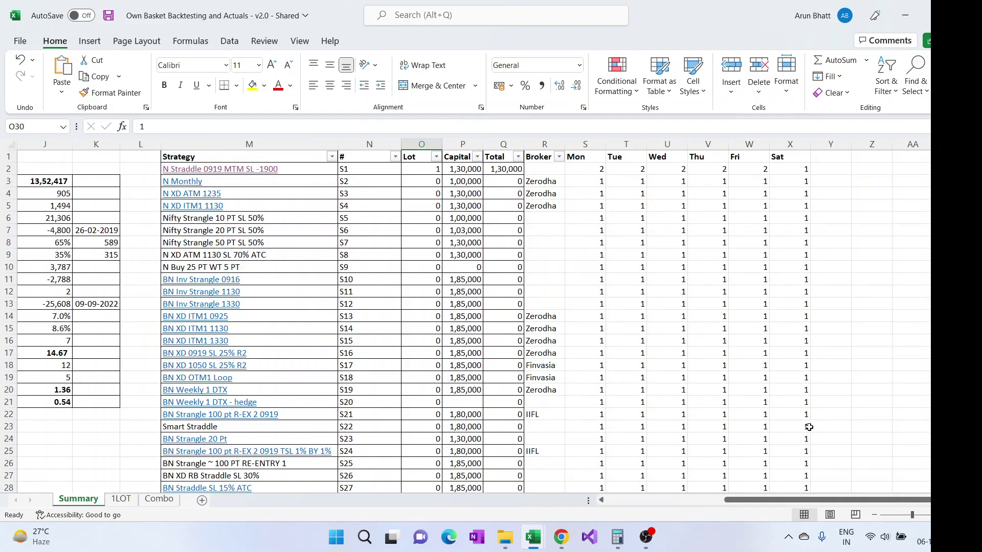
left_click_drag(783, 501, 679, 501)
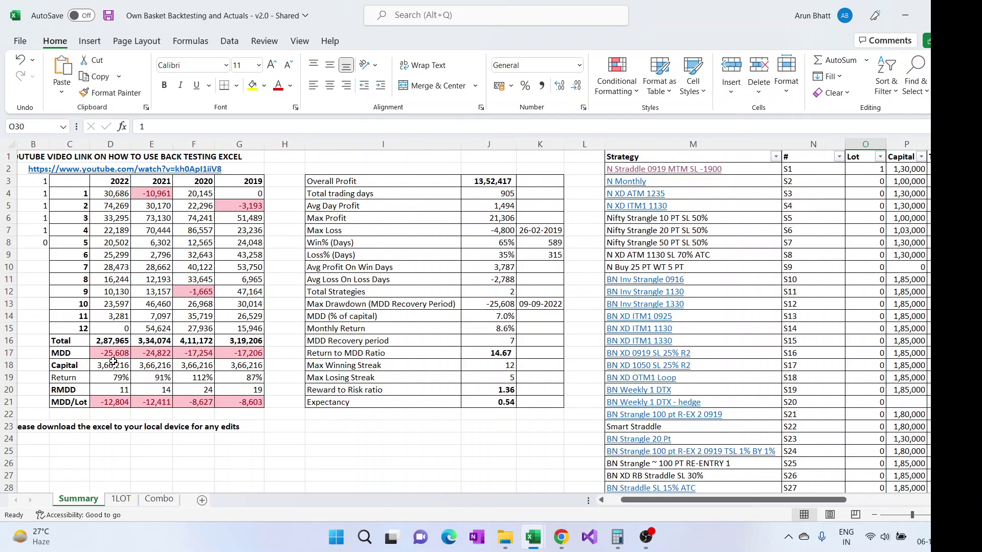
left_click(490, 304)
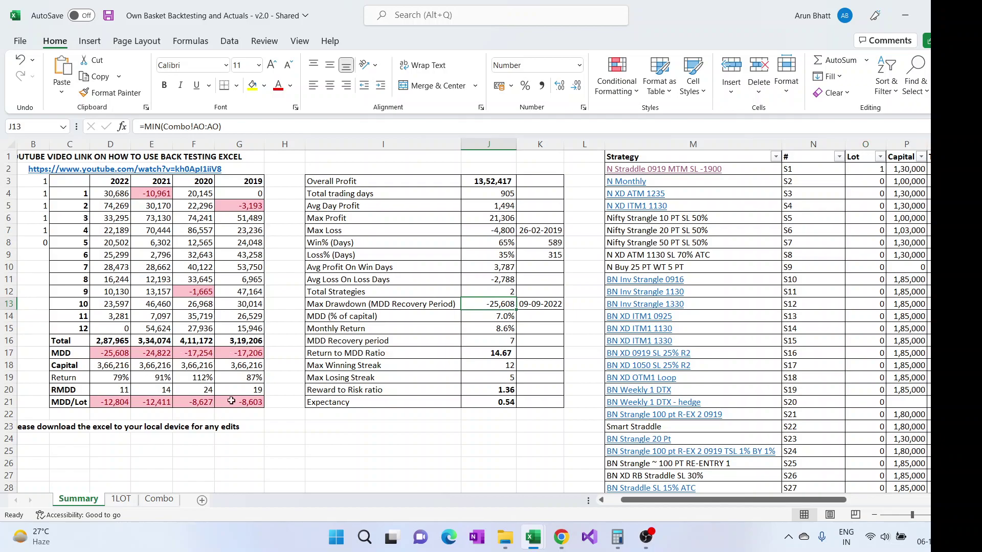
left_click(489, 316)
left_click(490, 328)
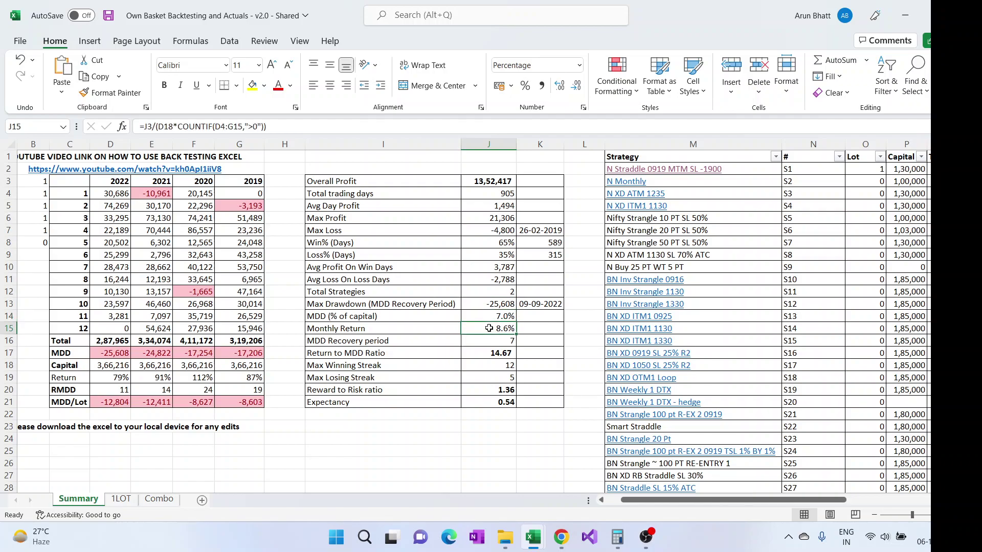
key("Right")
key("Right")
key("Right")
key("Right")
key("Right")
key("Right")
key("Right")
key("Right")
key("Right")
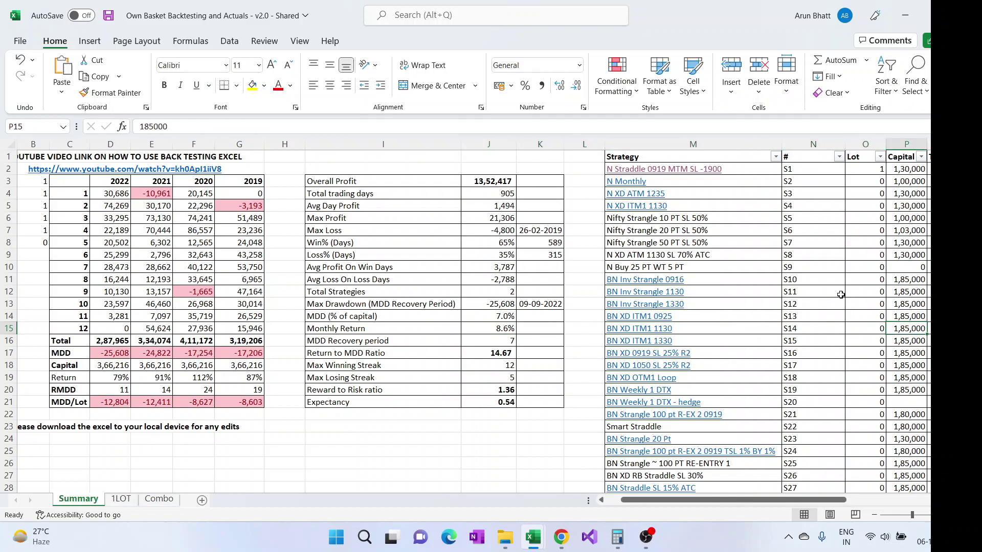
Enter 1 in the top strategy's Mon–Fri multipliers S2–W2 and return to cell A2.
key("Right")
key("Right")
key("Right")
key("Right")
key("Right")
key("Right")
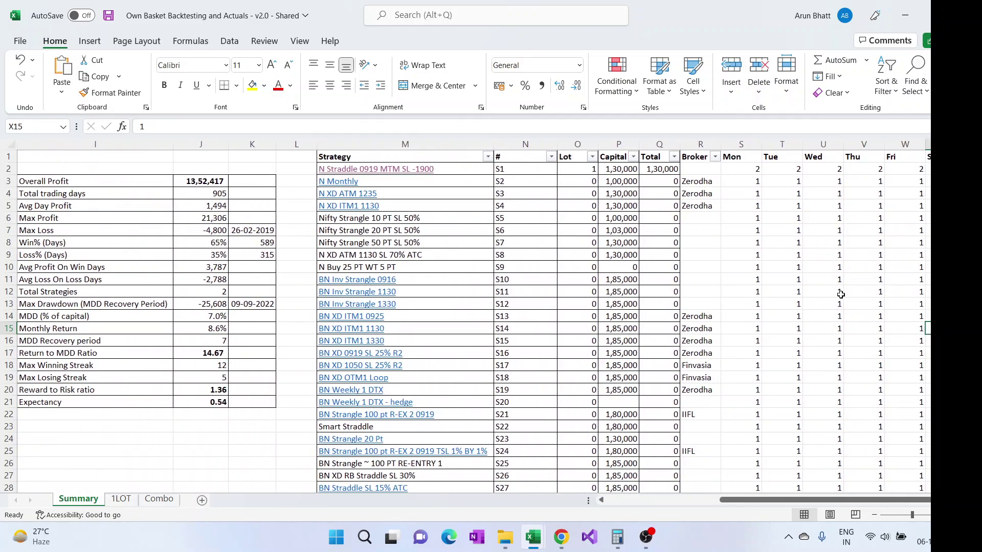
left_click(592, 171)
type("1")
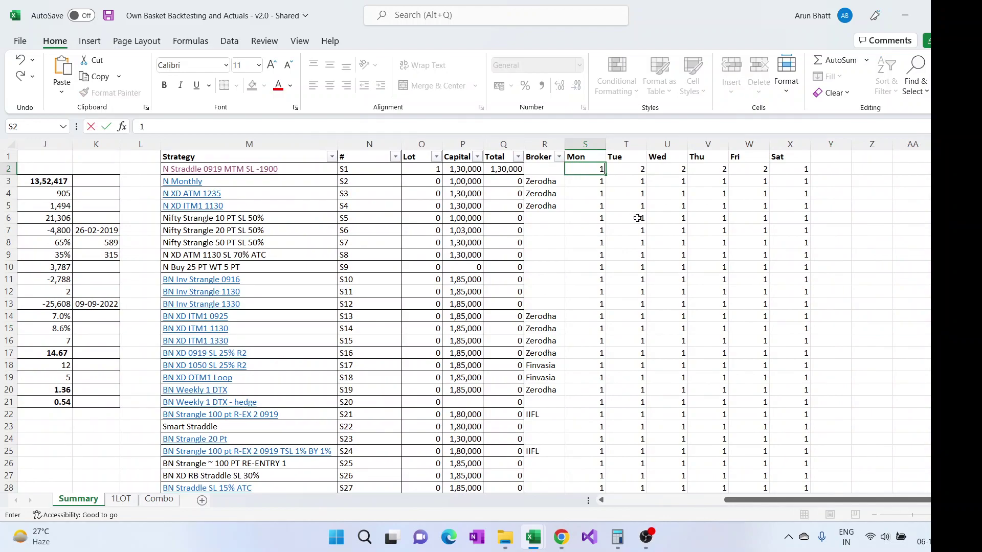
key("Tab")
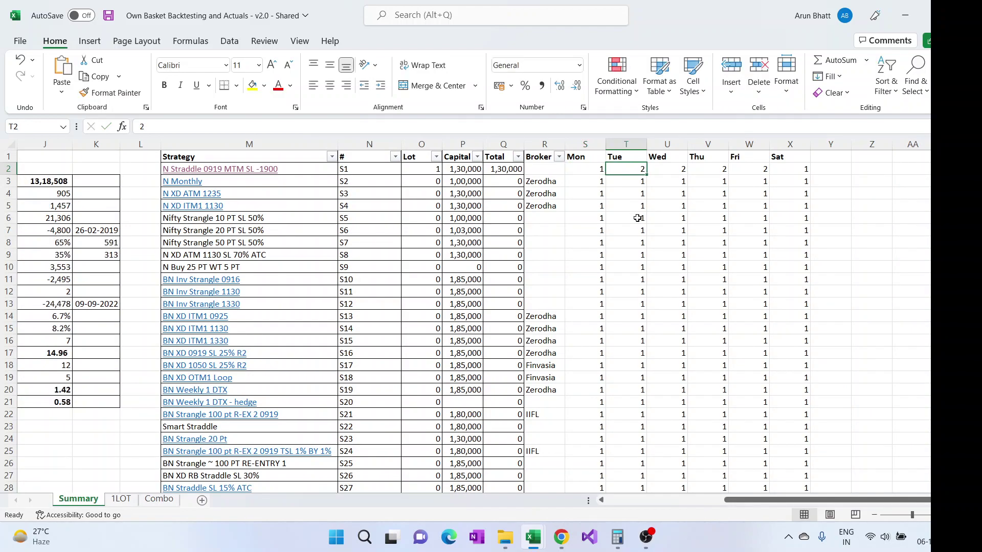
type("1")
key("Tab")
key("Tab")
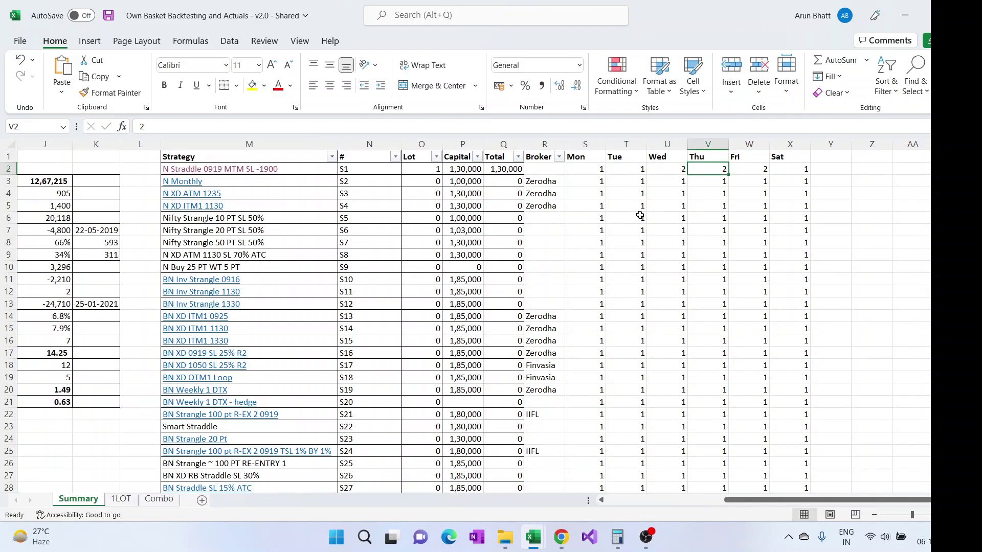
left_click(675, 170)
type("1")
key("Tab")
type("1")
key("Tab")
type("1")
key("Tab")
key("Tab")
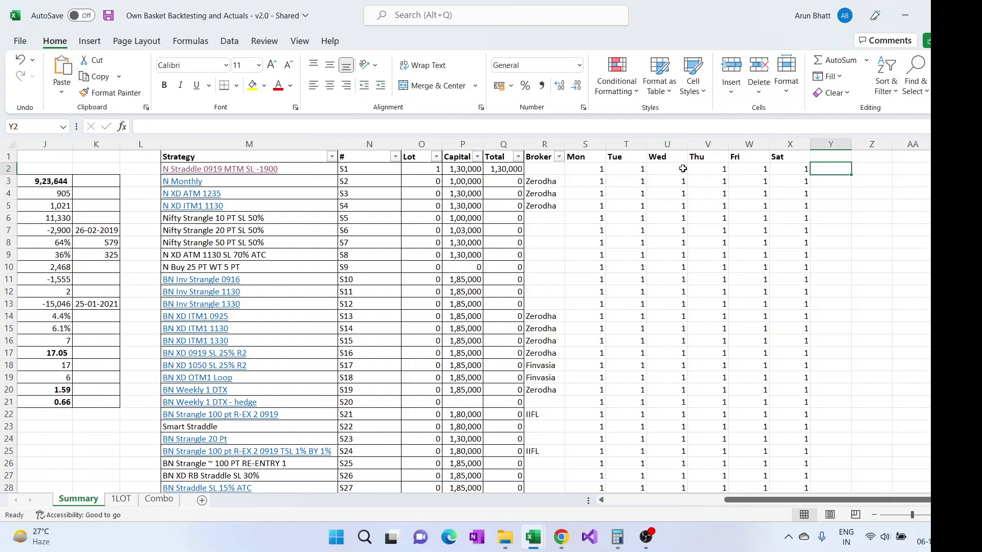
left_click(683, 169)
key("Left")
key("Left")
key("Home")
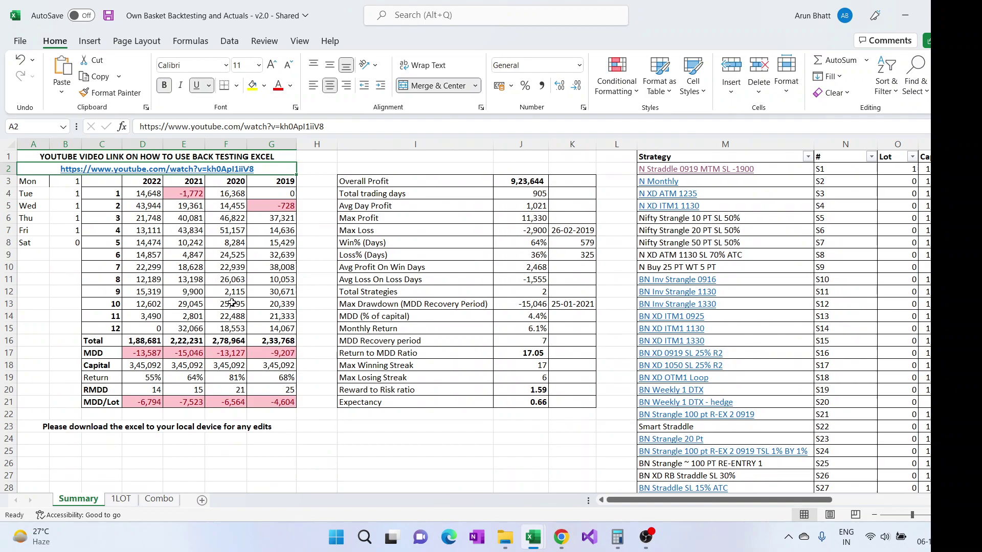
Review the 1LOT daily results sheet, then go back to the Summary sheet.
left_click(125, 500)
left_click(56, 471)
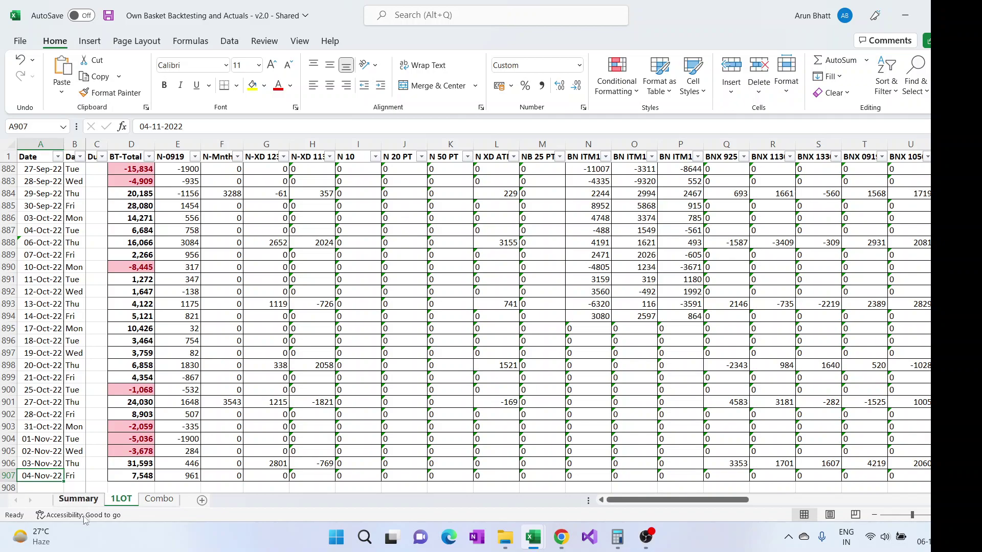
left_click(88, 500)
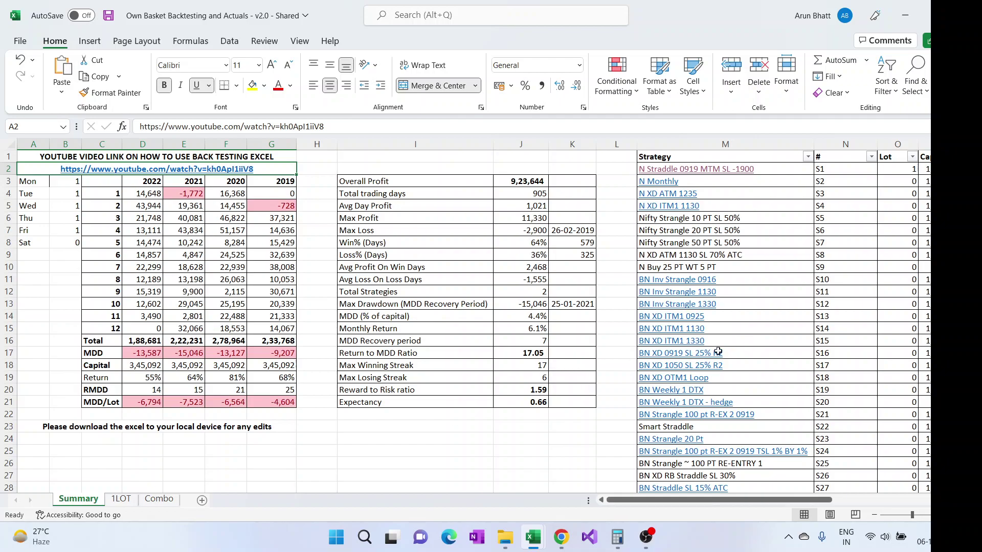
Select the first strategy's lot value in O2 and switch to the Google Sheets copy.
scroll(793, 323, "down", 2)
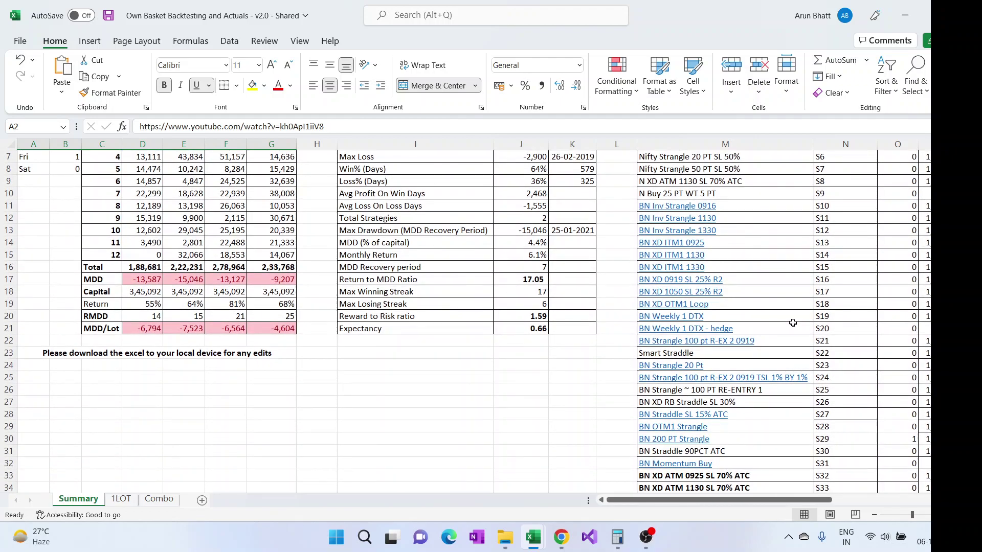
scroll(731, 266, "up", 2)
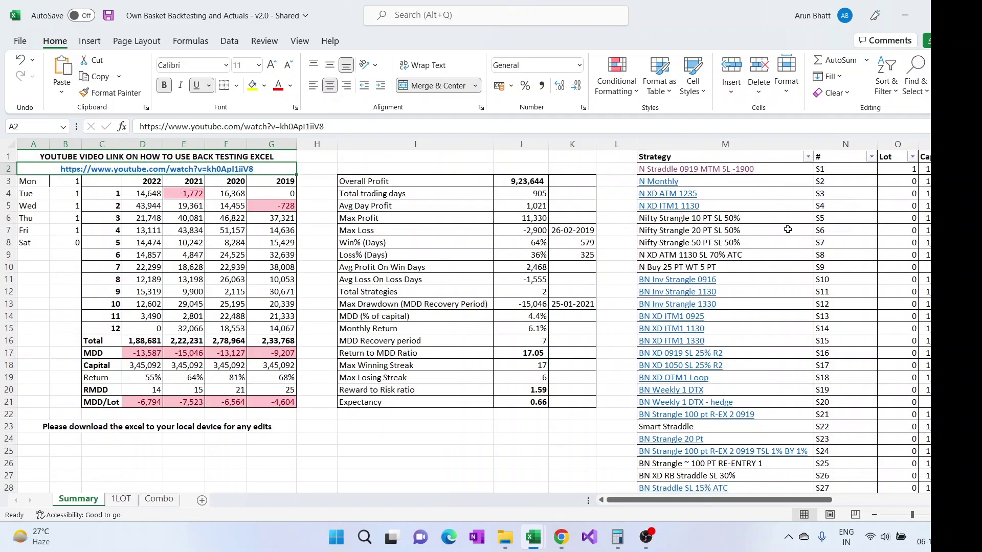
left_click(905, 174)
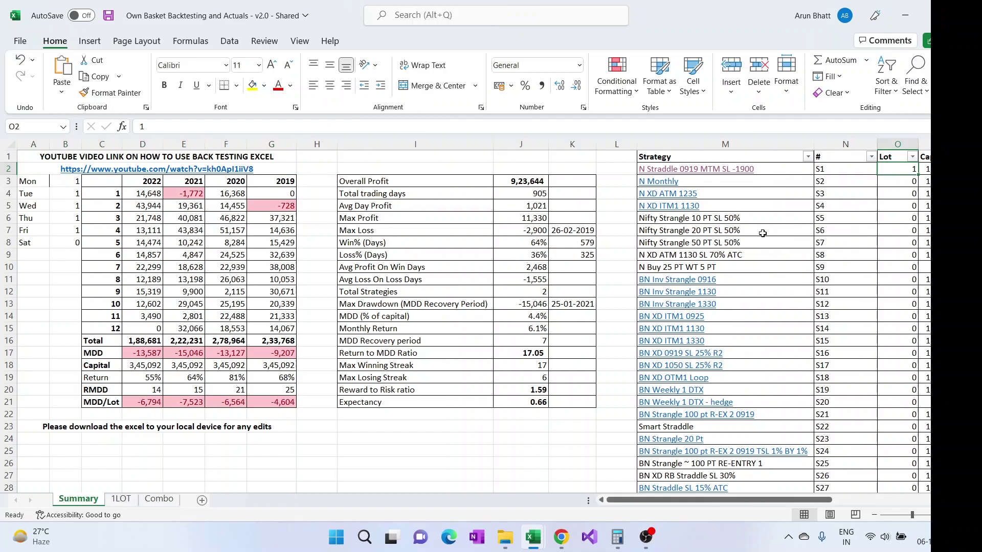
key("alt+Tab")
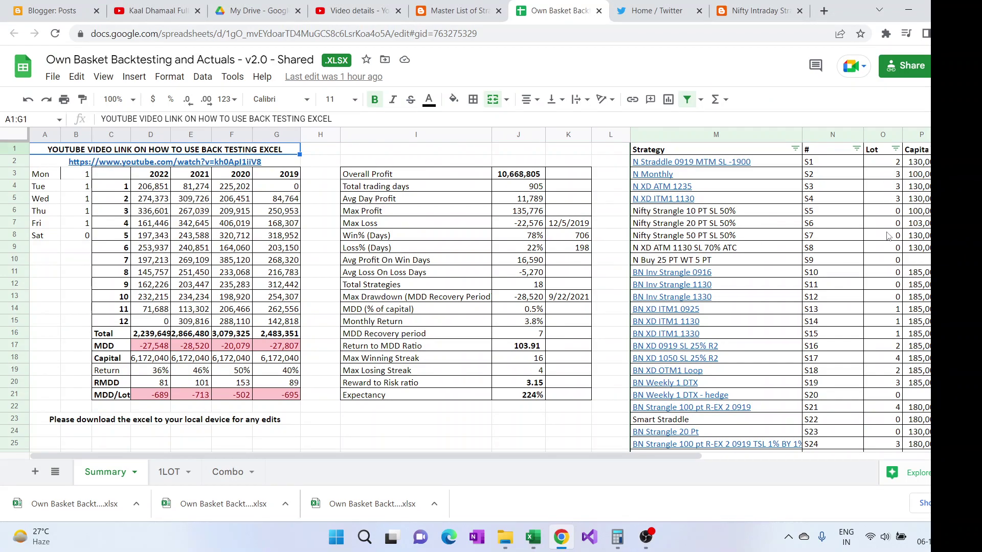
scroll(874, 295, "down", 3)
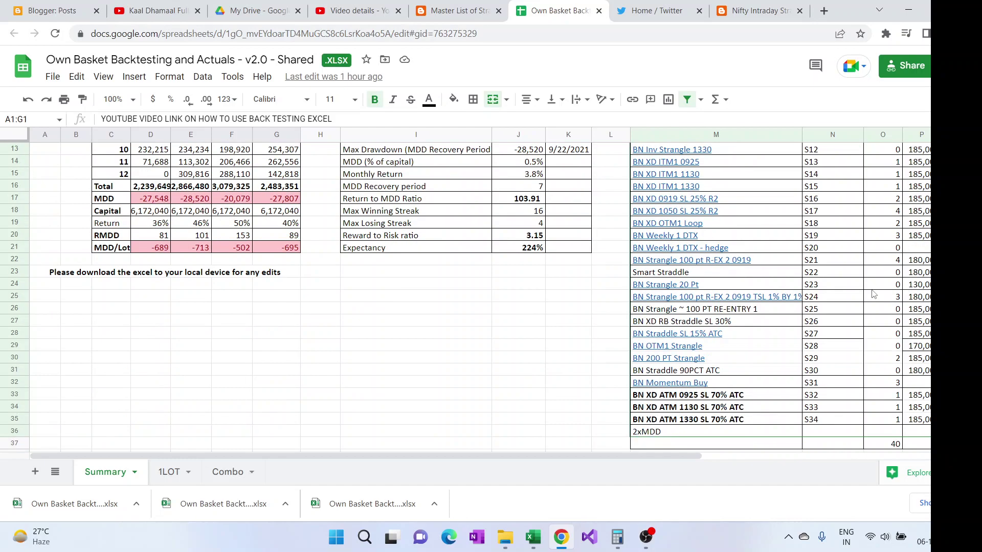
scroll(873, 294, "down", 2)
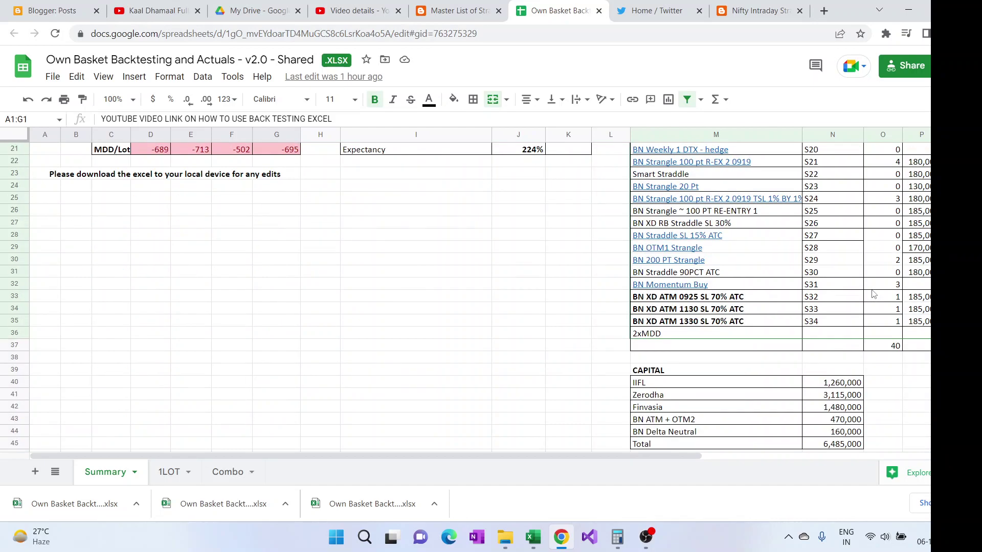
scroll(874, 294, "up", 2)
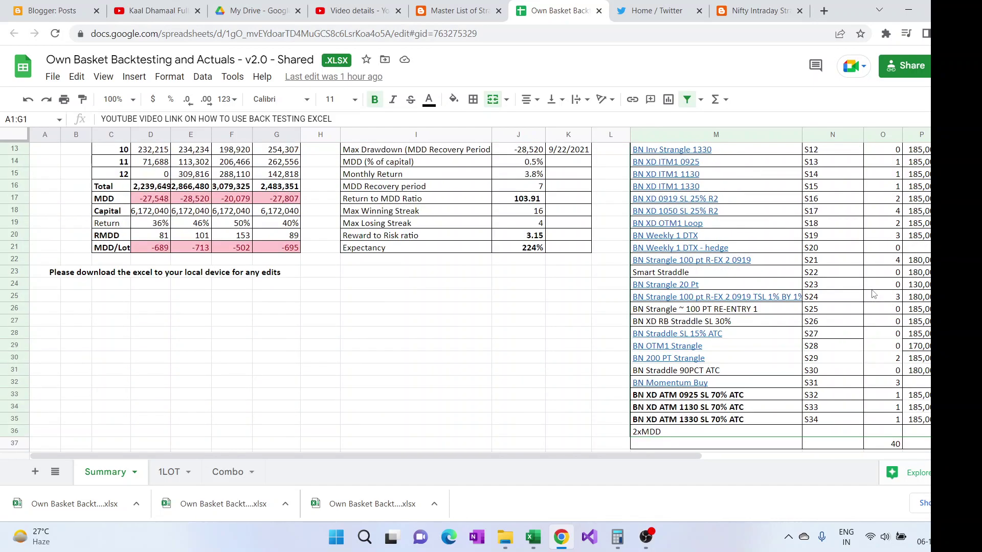
scroll(873, 295, "down", 3)
left_click(894, 298)
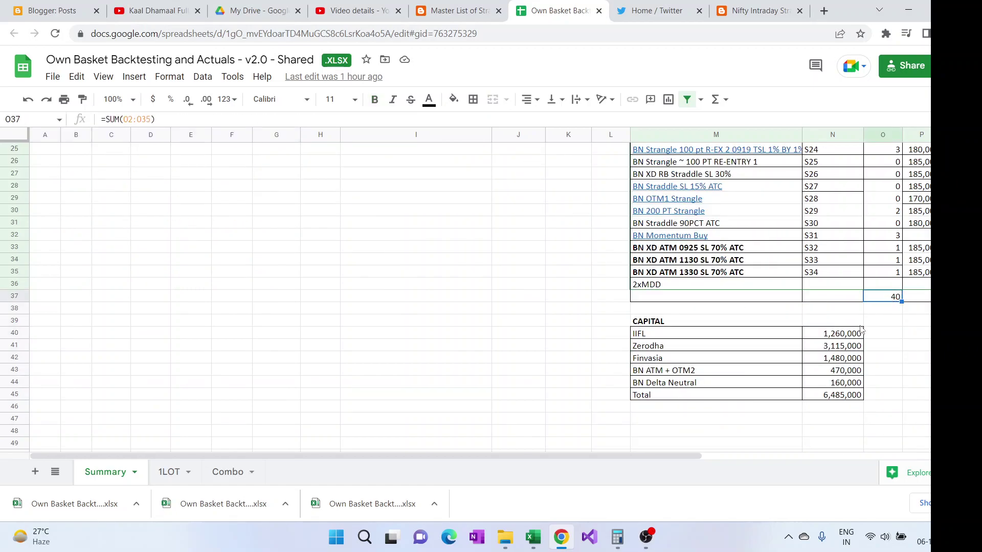
left_click(681, 374)
key("shift+Down")
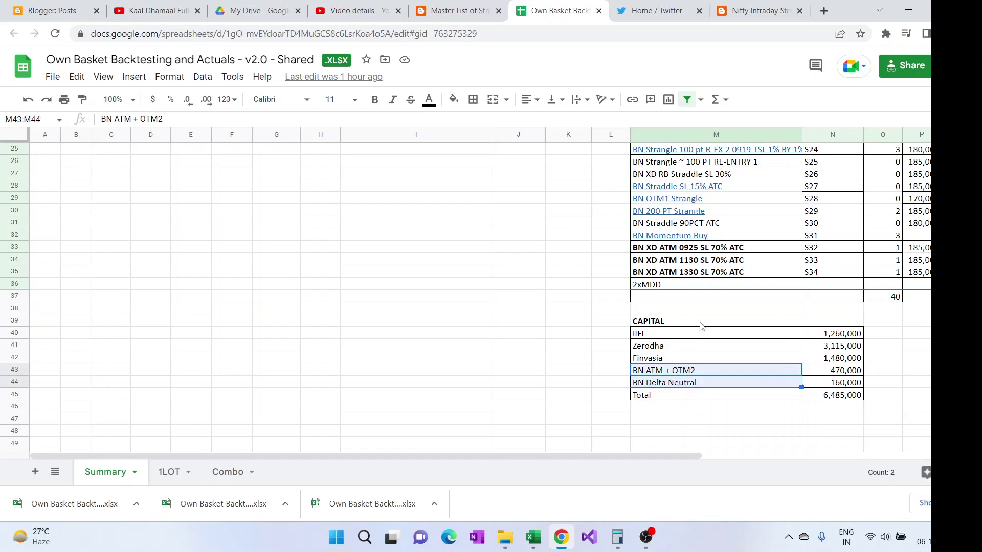
scroll(710, 292, "up", 8)
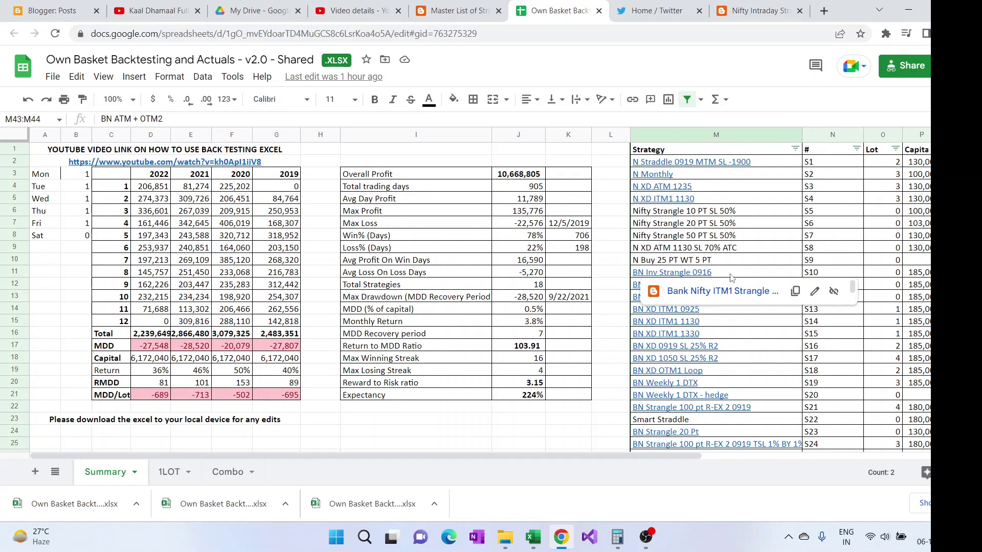
left_click(611, 288)
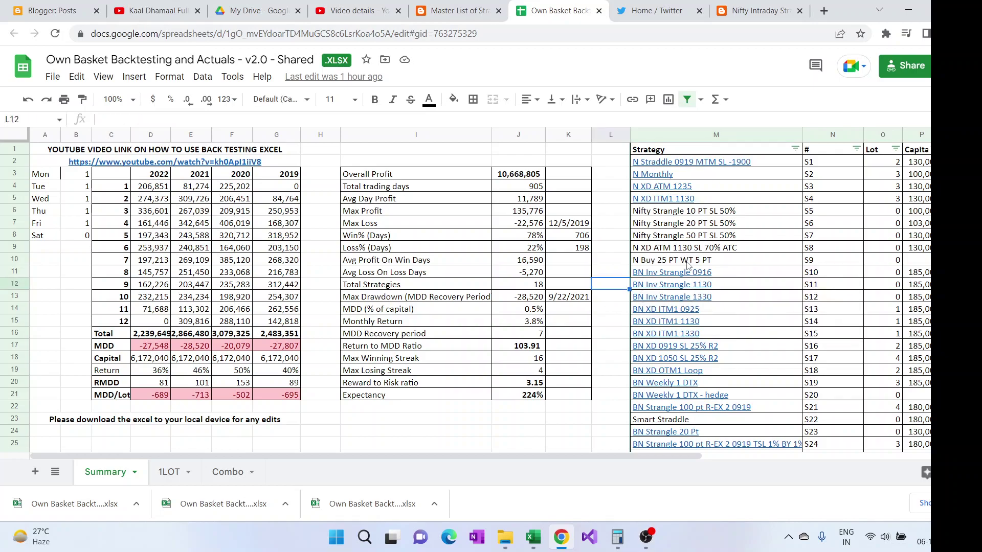
left_click(602, 252)
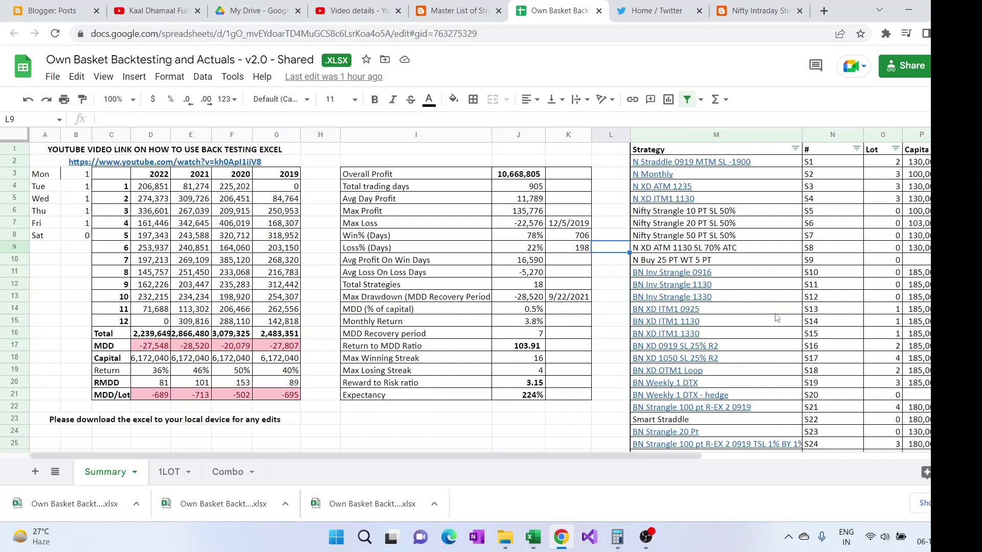
mouse_move(691, 313)
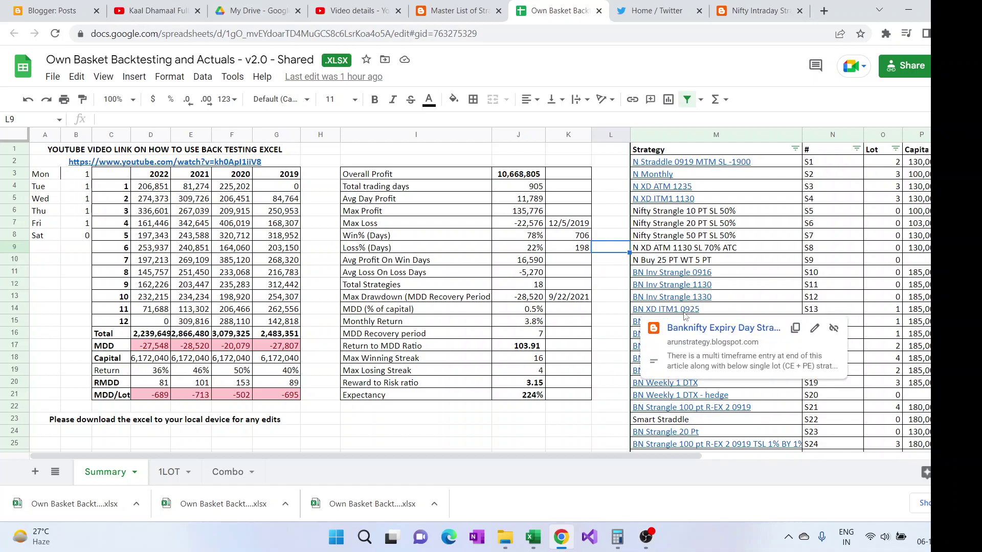
left_click(614, 313)
mouse_move(707, 319)
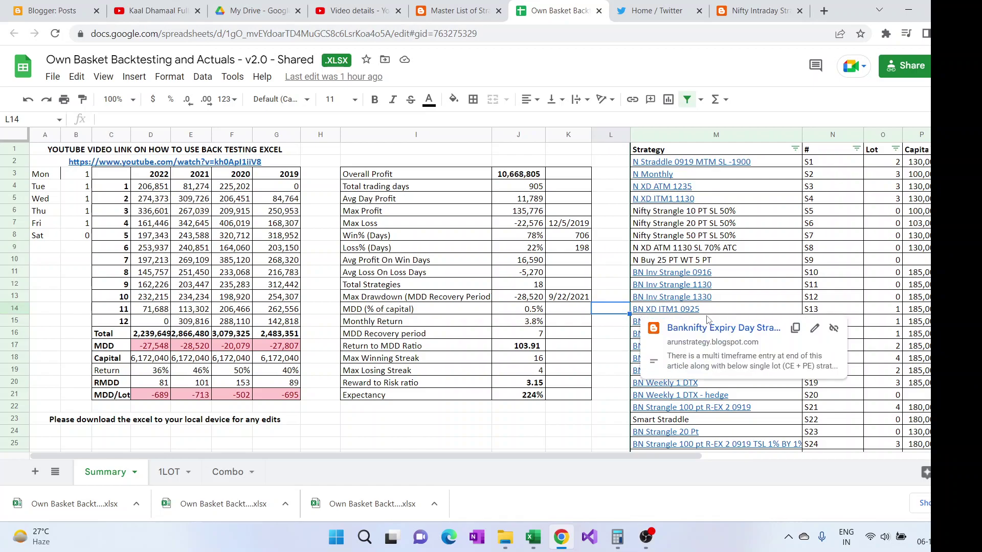
left_click(620, 333)
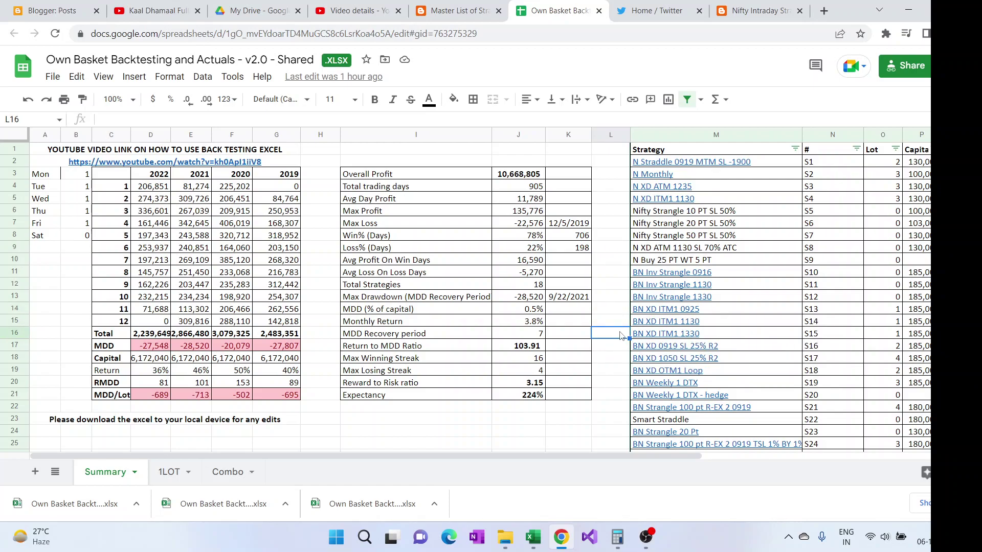
scroll(826, 320, "down", 4)
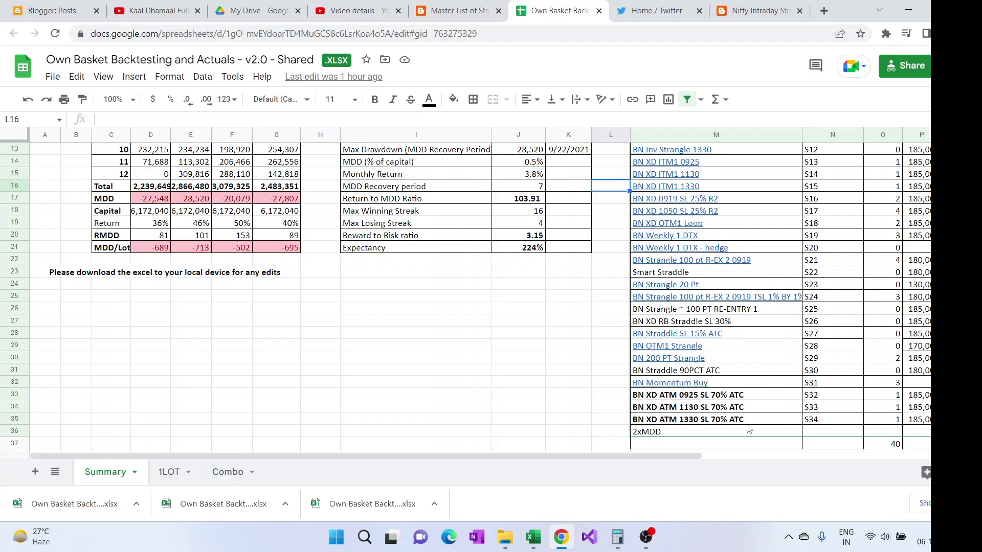
scroll(736, 402, "up", 4)
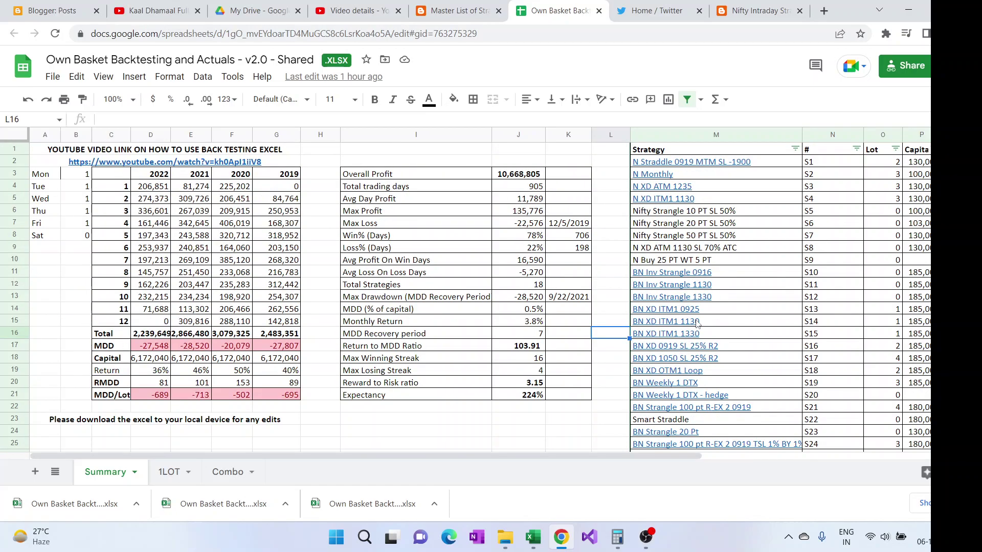
scroll(695, 319, "down", 5)
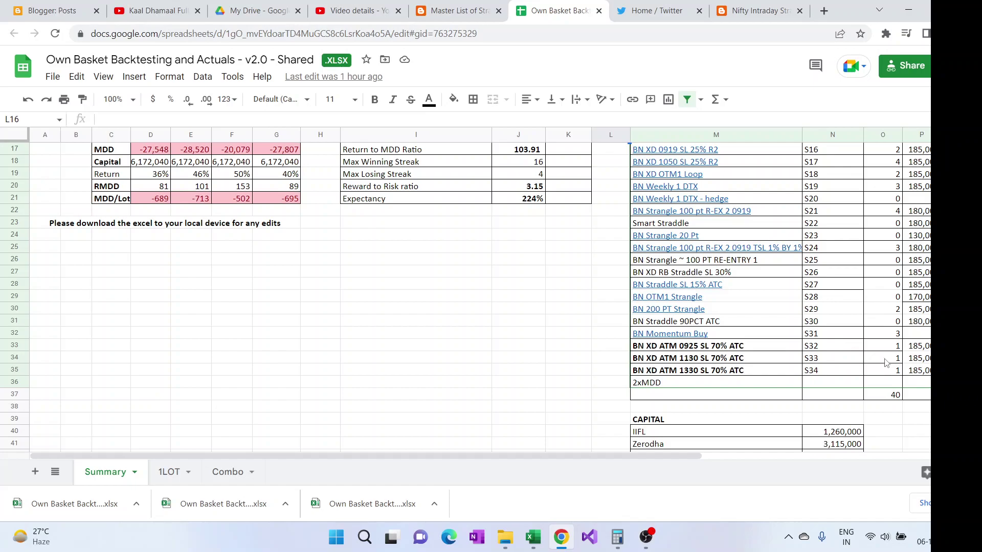
left_click_drag(726, 347, 726, 369)
scroll(729, 352, "up", 3)
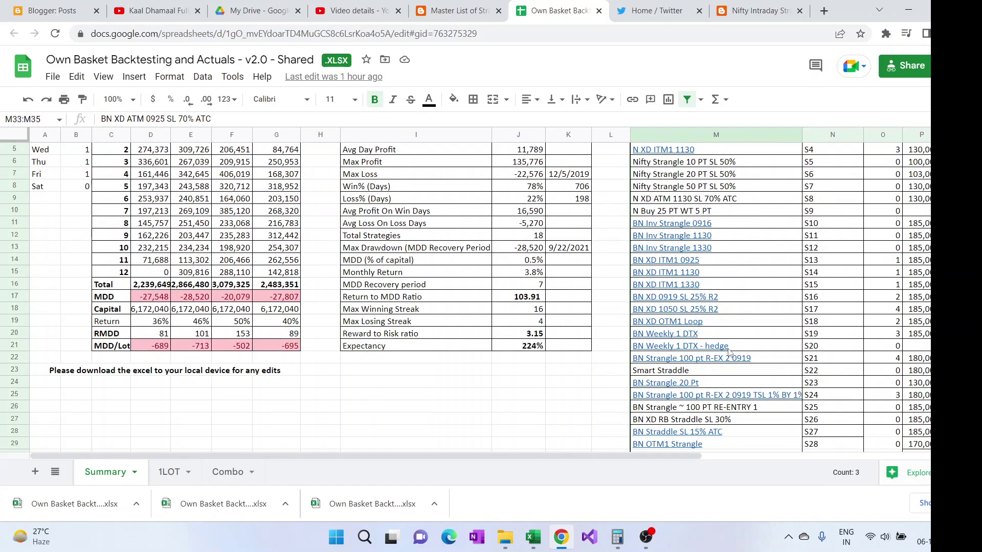
scroll(729, 352, "up", 1)
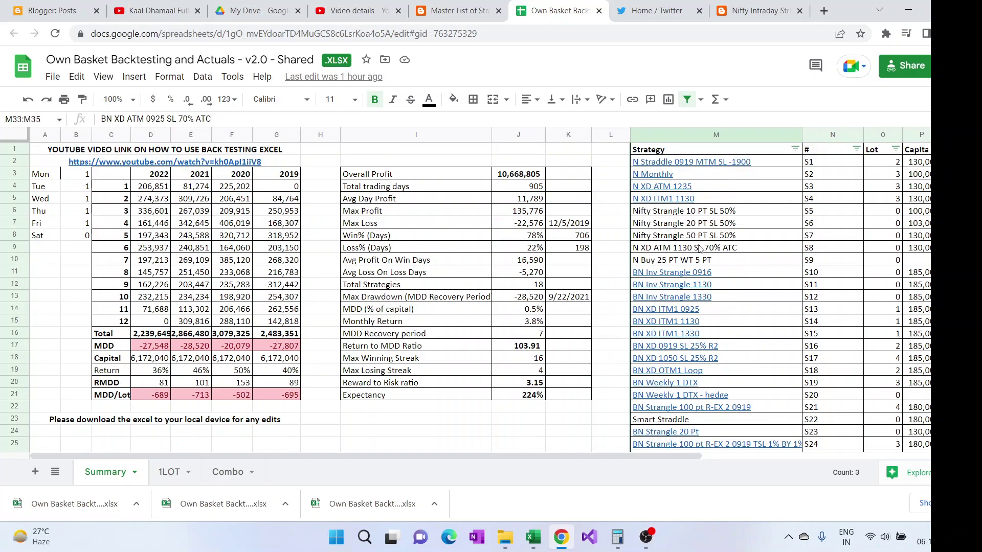
scroll(727, 284, "down", 5)
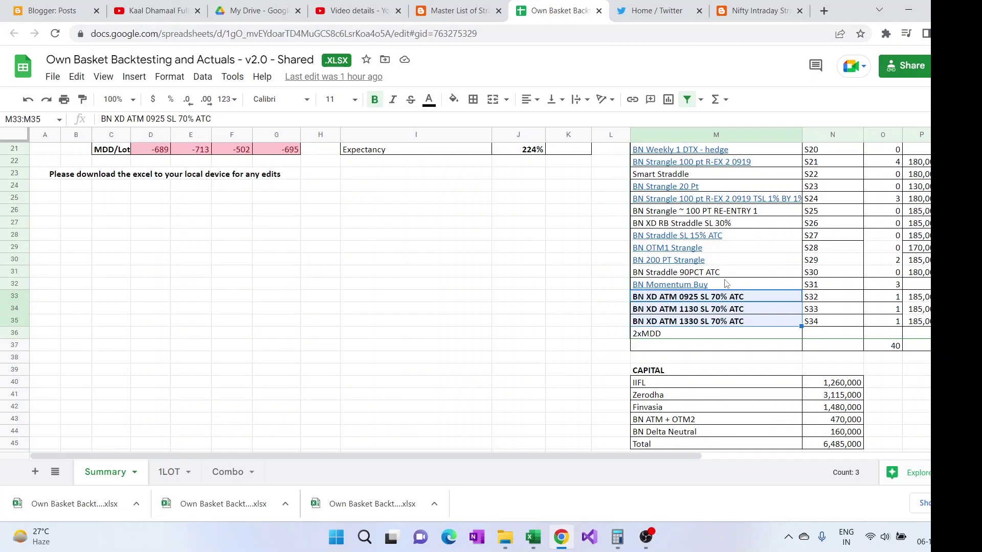
scroll(728, 284, "up", 5)
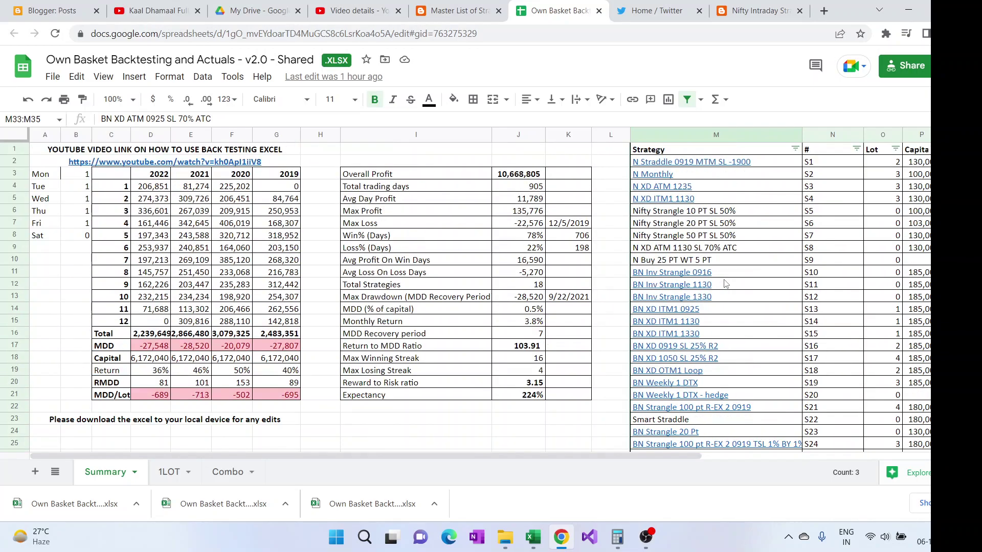
left_click(708, 215)
scroll(736, 313, "down", 2)
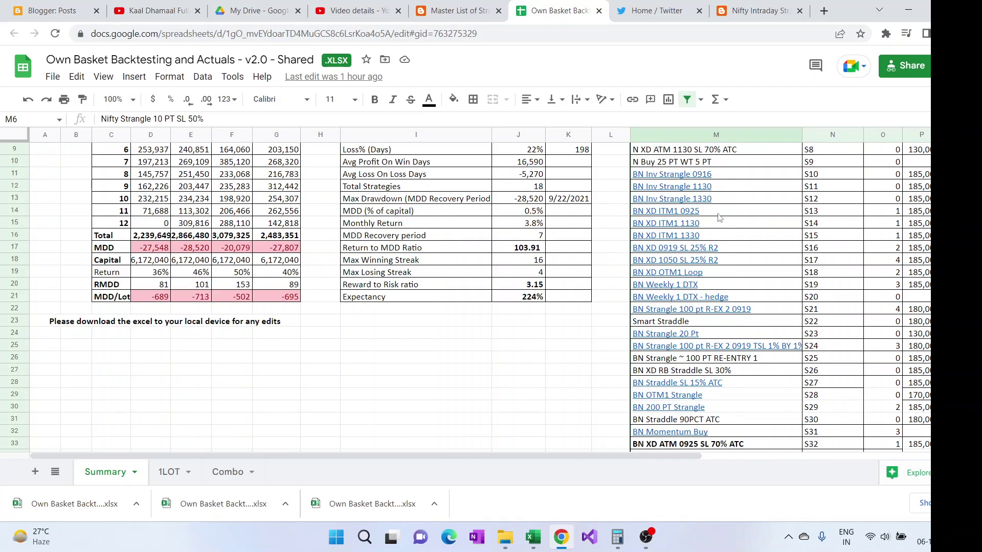
left_click_drag(720, 216, 721, 226)
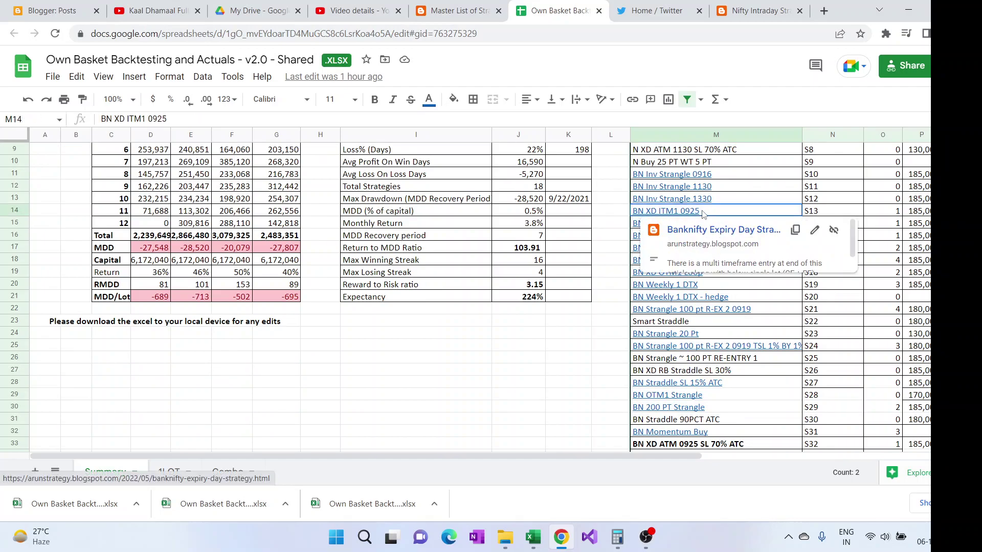
left_click(787, 212)
left_click_drag(786, 211, 751, 256)
right_click(751, 256)
key("Escape")
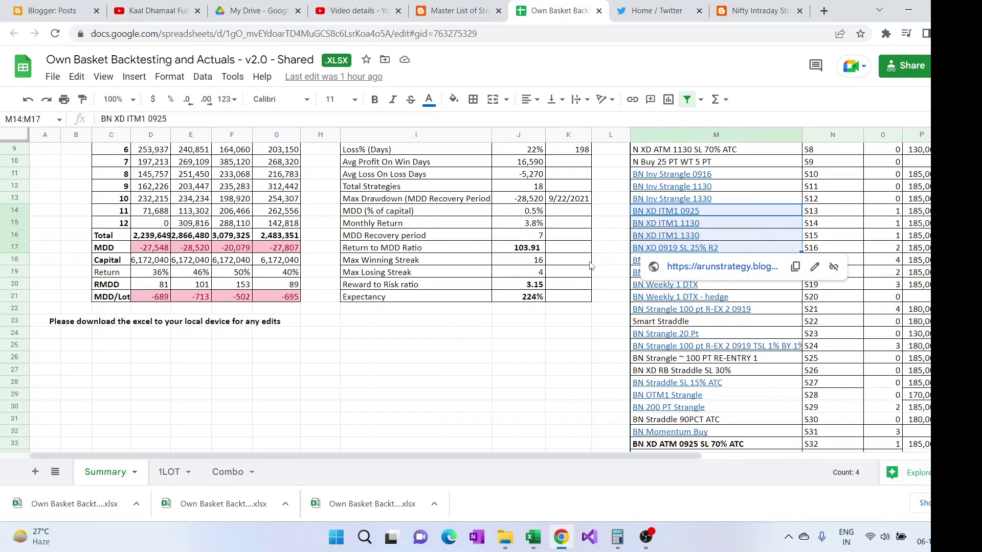
left_click(608, 247)
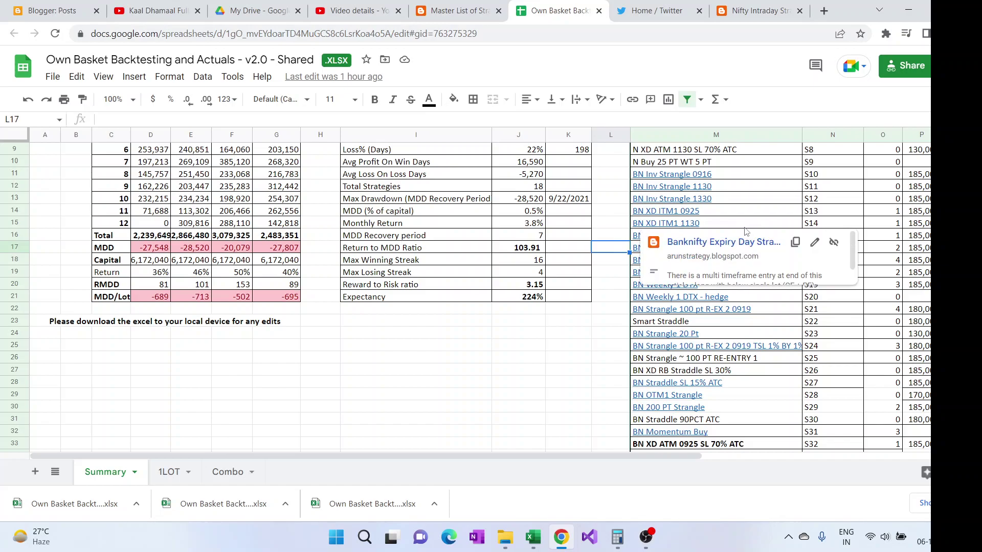
left_click(615, 235)
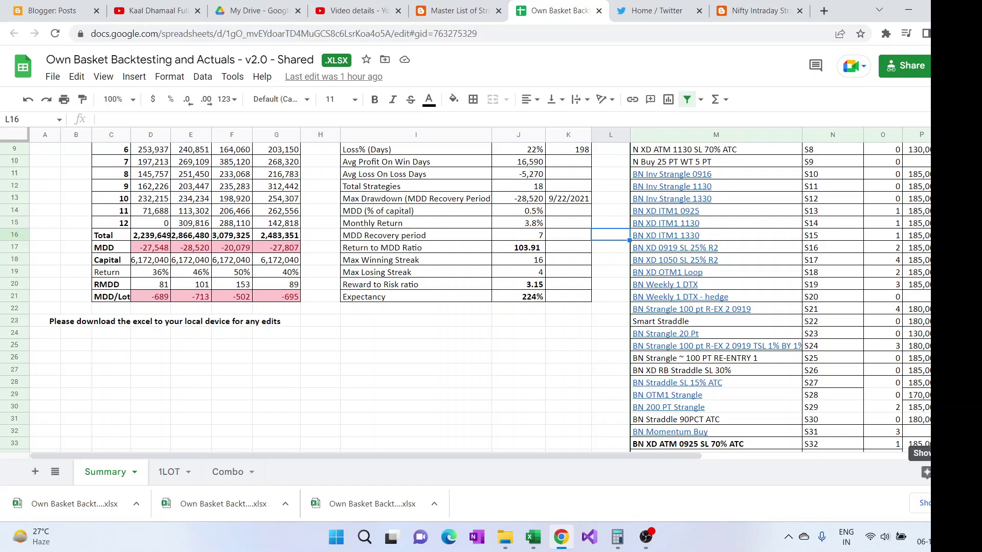
Dismiss Chrome's downloads bar and return to the top of the Google Sheets Summary.
left_click(929, 503)
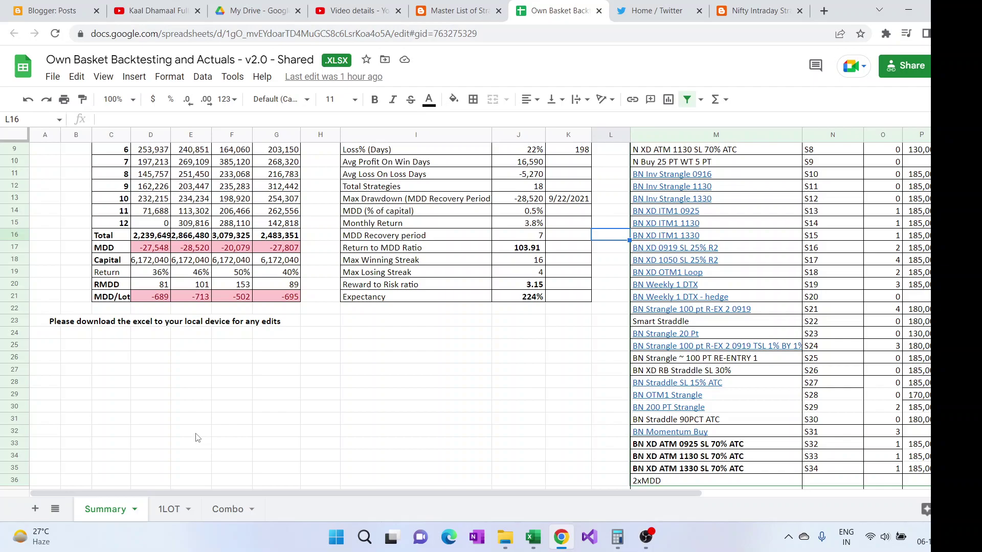
scroll(197, 438, "up", 2)
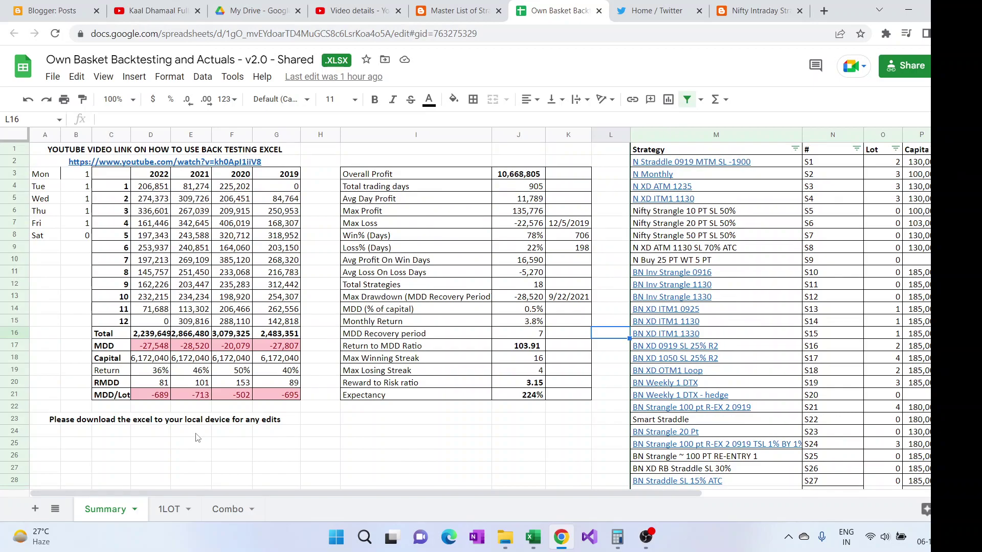